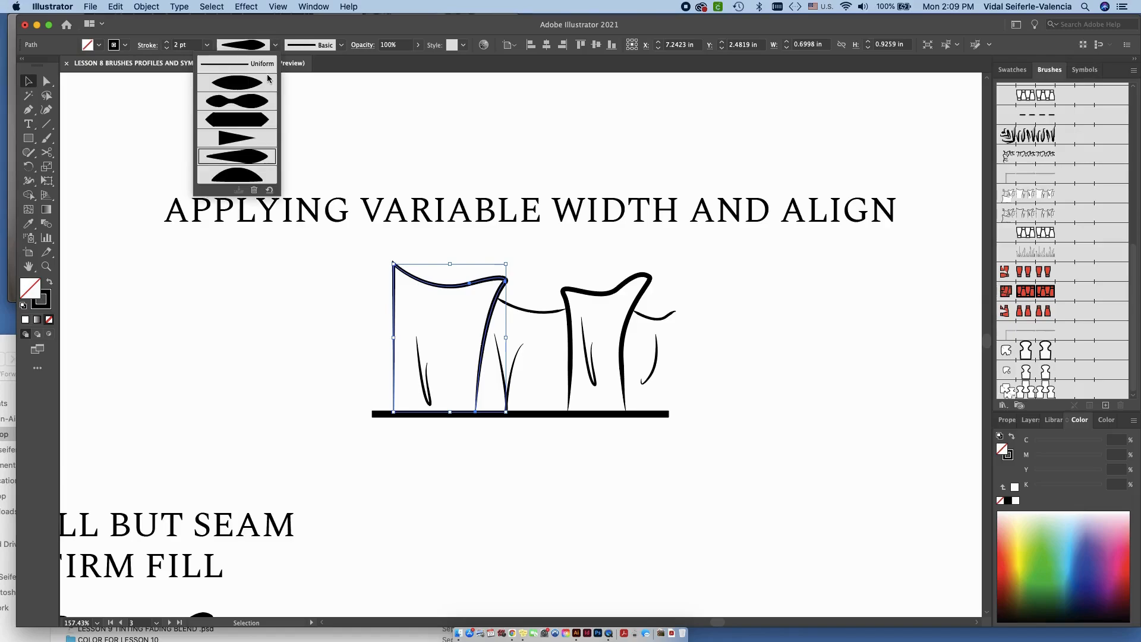
# Step: Apply the evenly thick width profile with tapered ends to the outline of the first ruffle pleat
pyautogui.click(243, 129)
pyautogui.click(253, 291)
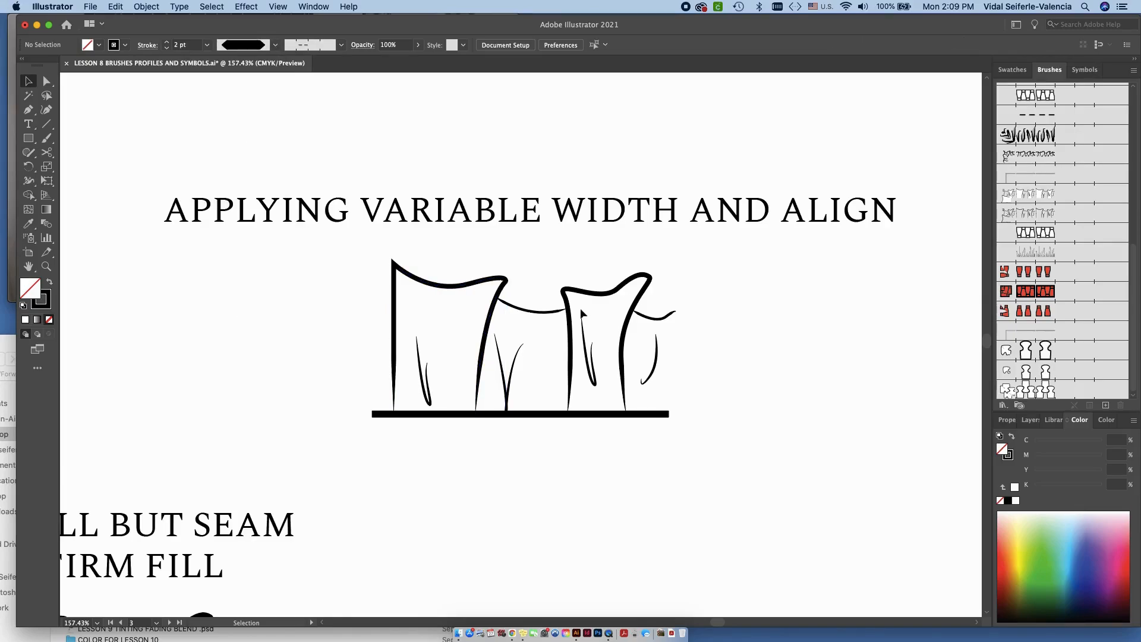
pyautogui.click(538, 314)
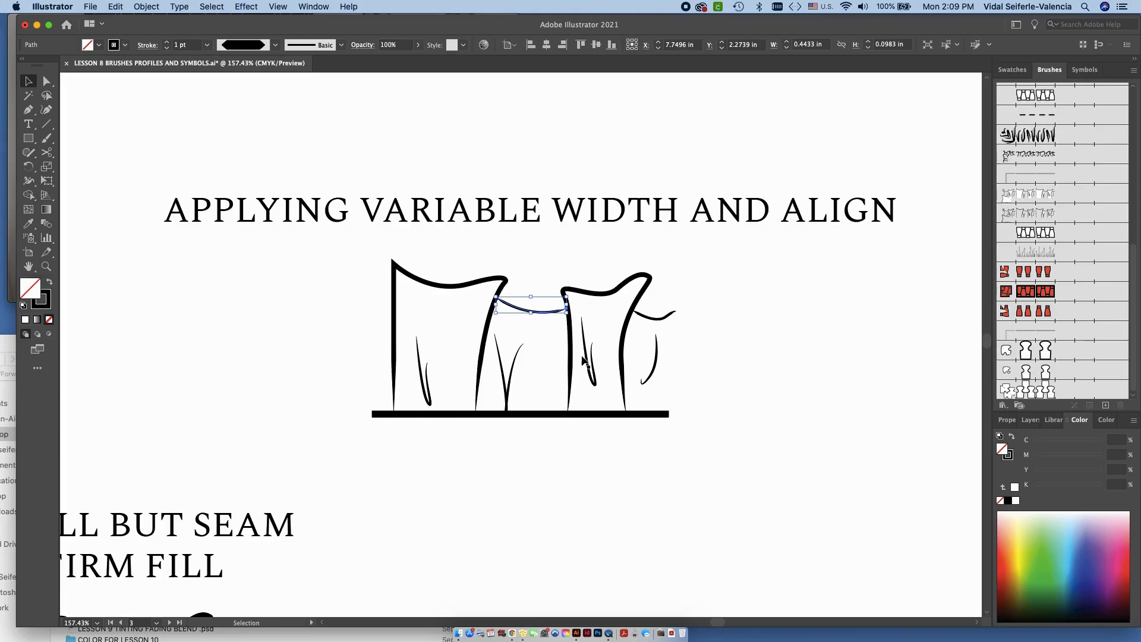
pyautogui.click(596, 441)
# Step: Move the seam line down away from the ruffle and align the pleat and fold strokes along their bottom edges
pyautogui.moveTo(603, 412); pyautogui.dragTo(603, 479)
pyautogui.moveTo(696, 420)
pyautogui.mouseDown()
pyautogui.moveTo(362, 273)
pyautogui.moveTo(372, 283)
pyautogui.moveTo(336, 366)
pyautogui.mouseUp()
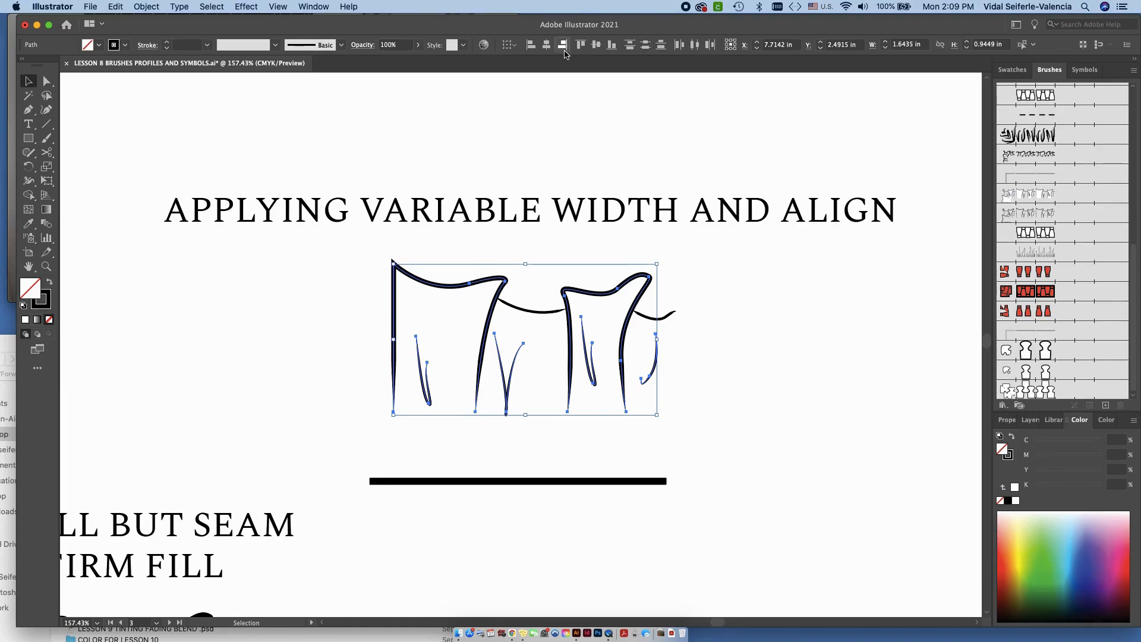
pyautogui.click(612, 45)
pyautogui.click(618, 474)
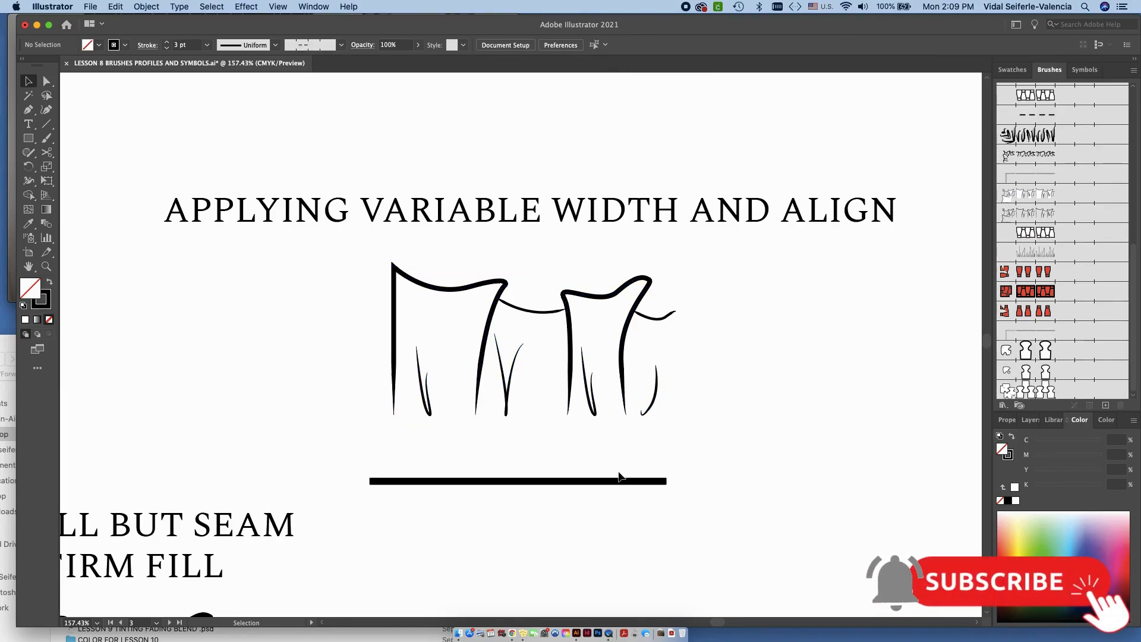
# Step: Move the seam line back up against the lower ends of the aligned ruffle strokes
pyautogui.moveTo(506, 482); pyautogui.dragTo(520, 415)
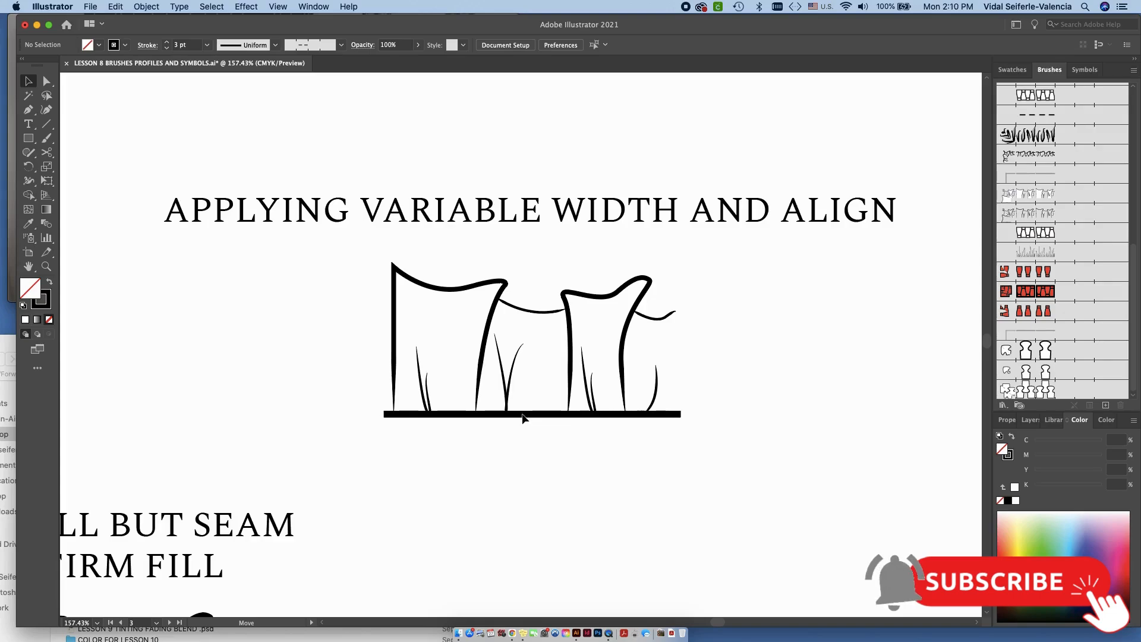
pyautogui.click(470, 414)
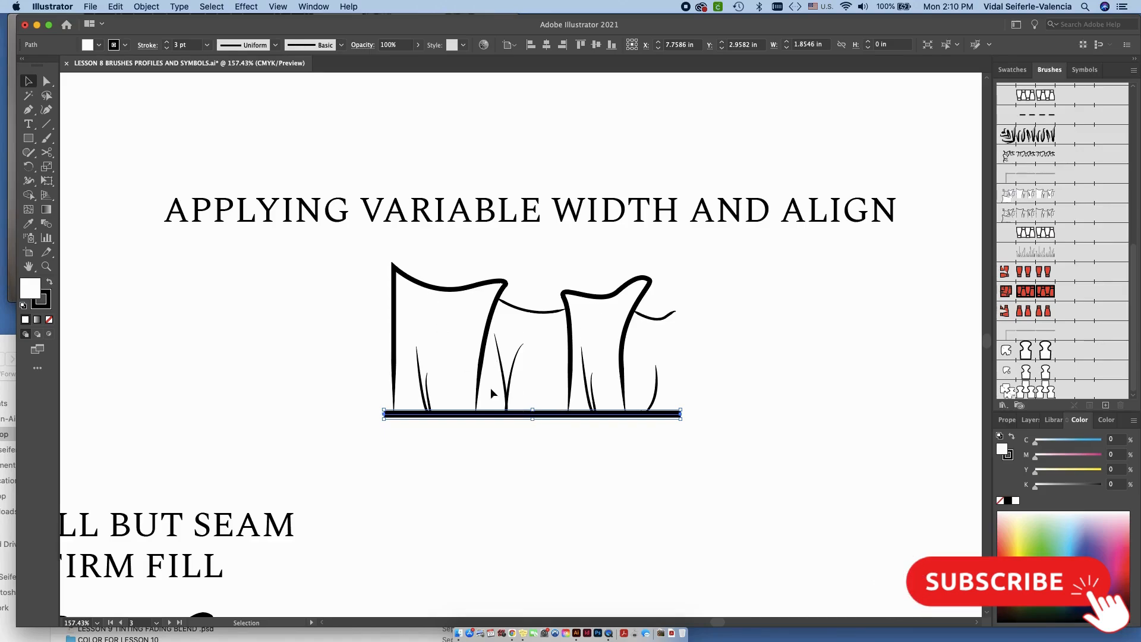
pyautogui.click(298, 299)
# Step: Group all strokes of the ruffle under "GROUP ALL BUT SEAM", leaving the seam line out
pyautogui.moveTo(351, 331); pyautogui.dragTo(530, 144)
pyautogui.moveTo(732, 432)
pyautogui.mouseDown()
pyautogui.moveTo(663, 390)
pyautogui.moveTo(359, 339)
pyautogui.mouseUp()
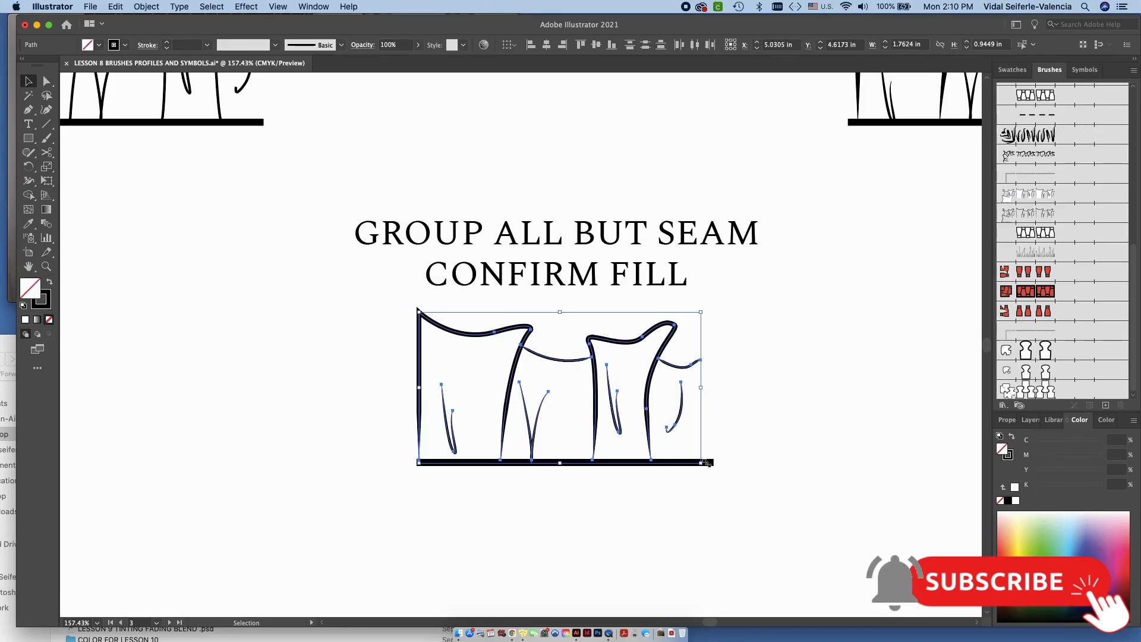
pyautogui.click(146, 7)
pyautogui.click(181, 62)
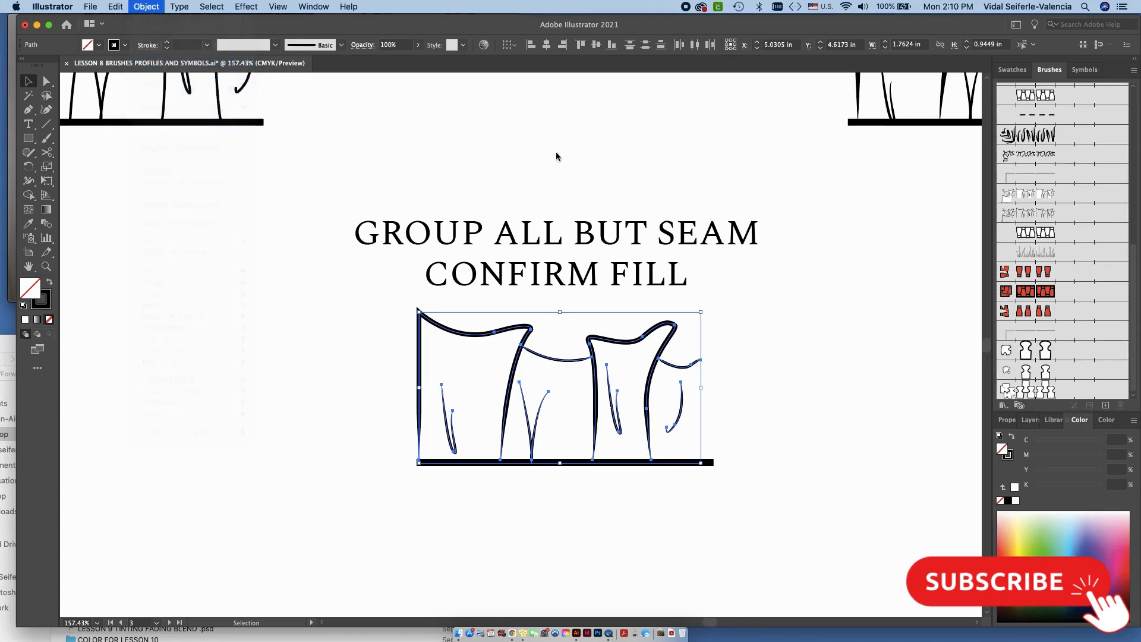
# Step: Create a new Pattern Brush from the grouped ruffle strokes, keeping the default options
pyautogui.hscroll(5, 642, 331)
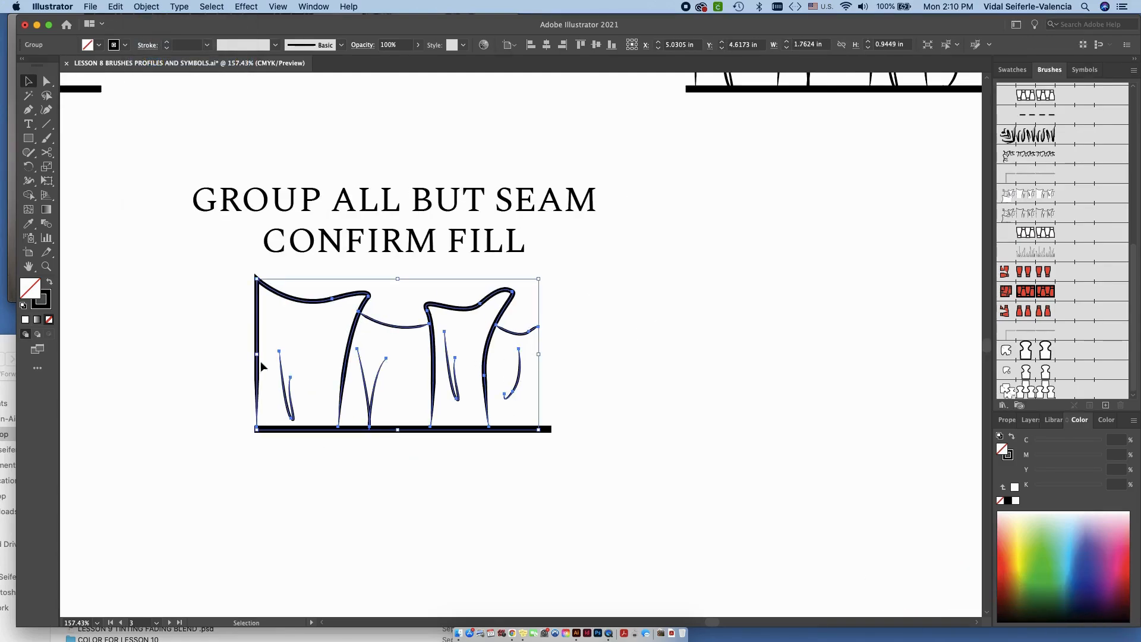
pyautogui.click(1105, 406)
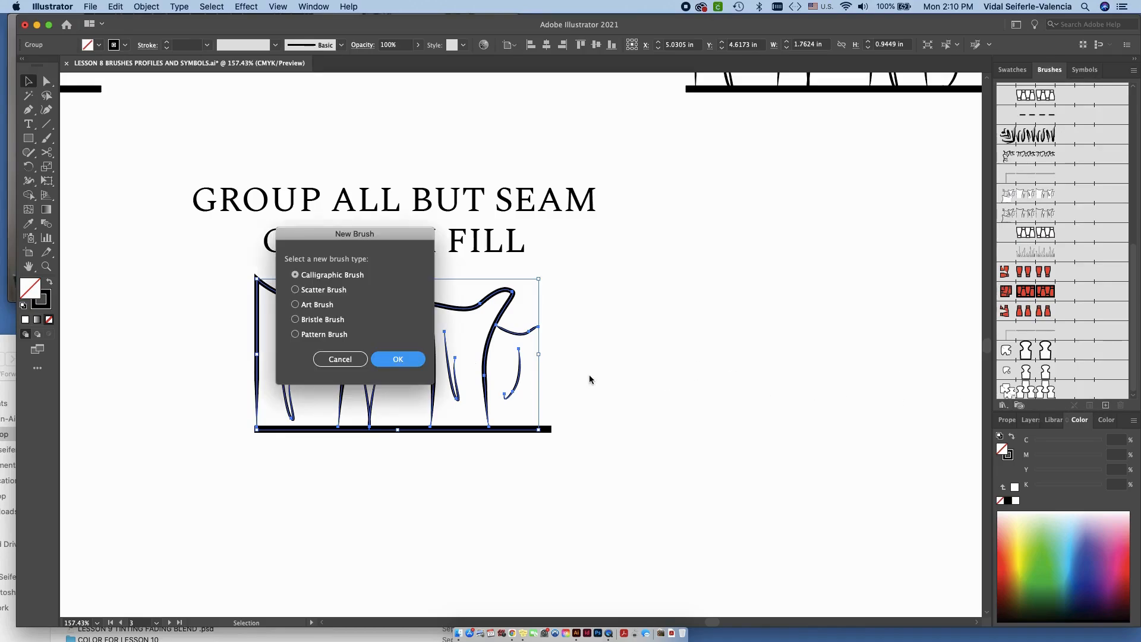
pyautogui.click(309, 336)
pyautogui.click(397, 359)
pyautogui.click(477, 381)
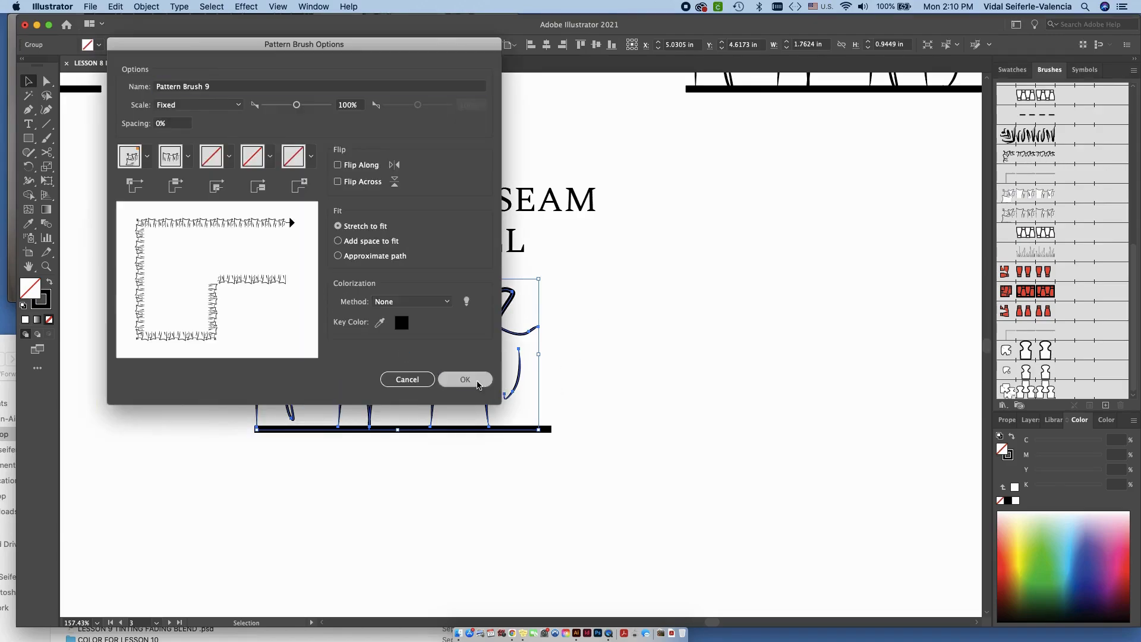
# Step: Draw a diagonal line about 2.1 in wide and 1.1 in high beside the ruffle and apply the new ruffle pattern brush
pyautogui.click(47, 125)
pyautogui.moveTo(599, 262)
pyautogui.mouseDown()
pyautogui.moveTo(716, 299)
pyautogui.moveTo(935, 439)
pyautogui.mouseUp()
pyautogui.click(1053, 390)
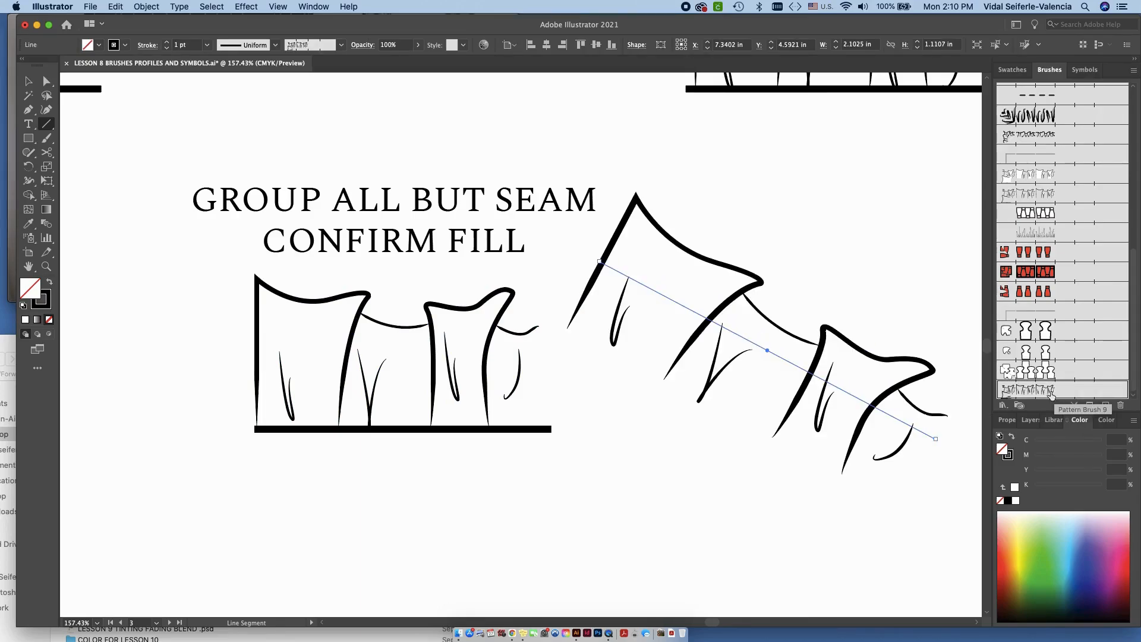
# Step: Reduce the stroke weight of the ruffle-brushed line to 0.25 pt
pyautogui.click(167, 48)
pyautogui.click(168, 49)
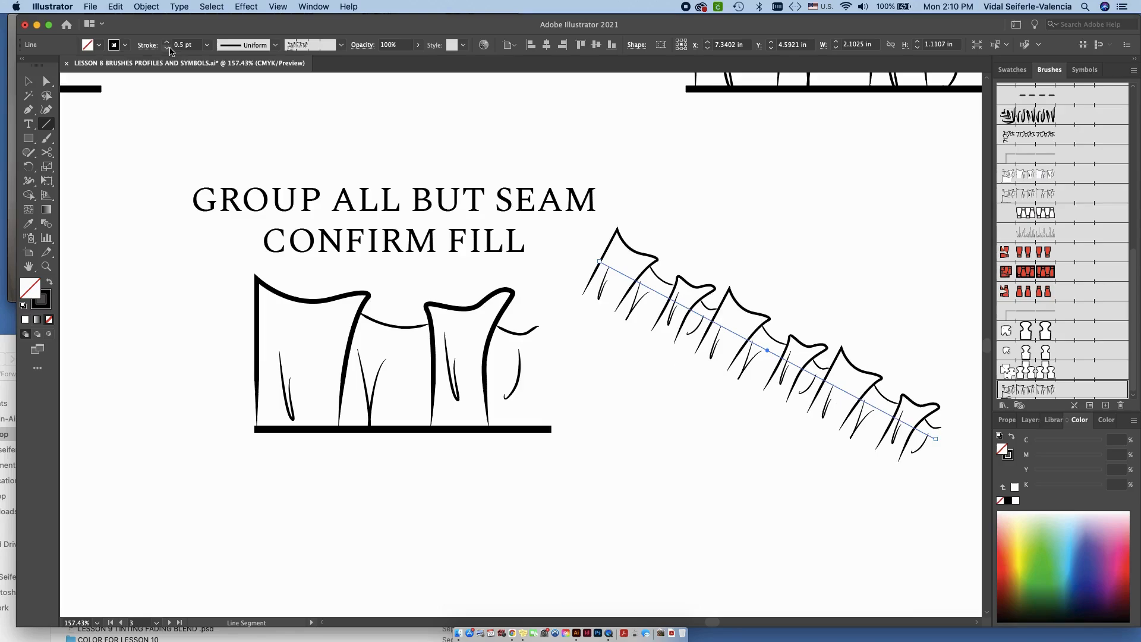
pyautogui.click(167, 48)
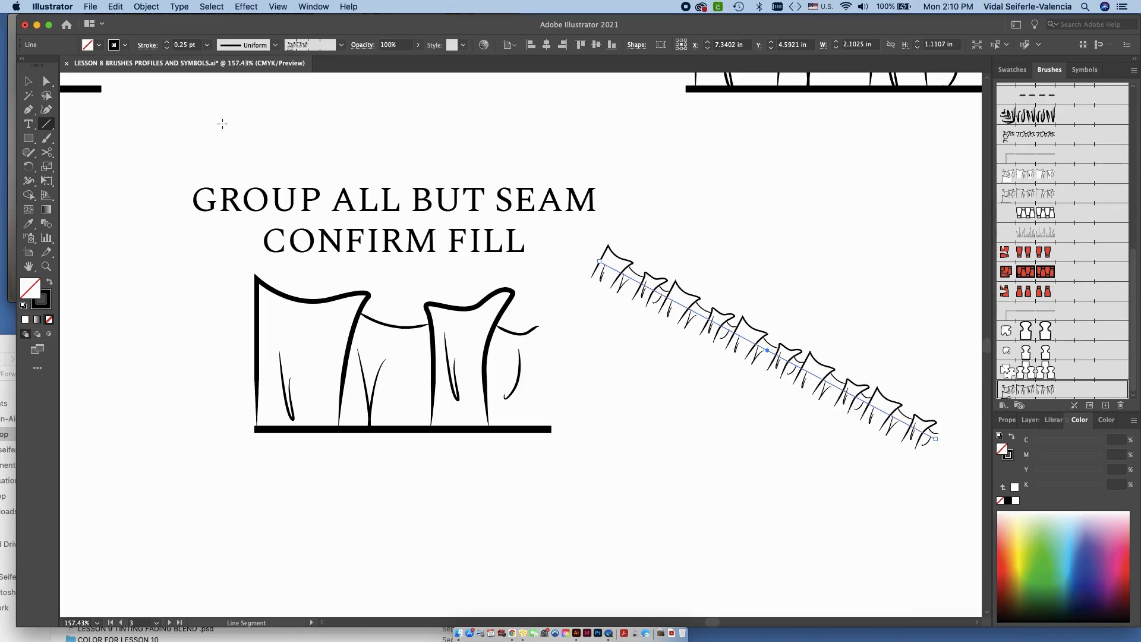
pyautogui.click(29, 82)
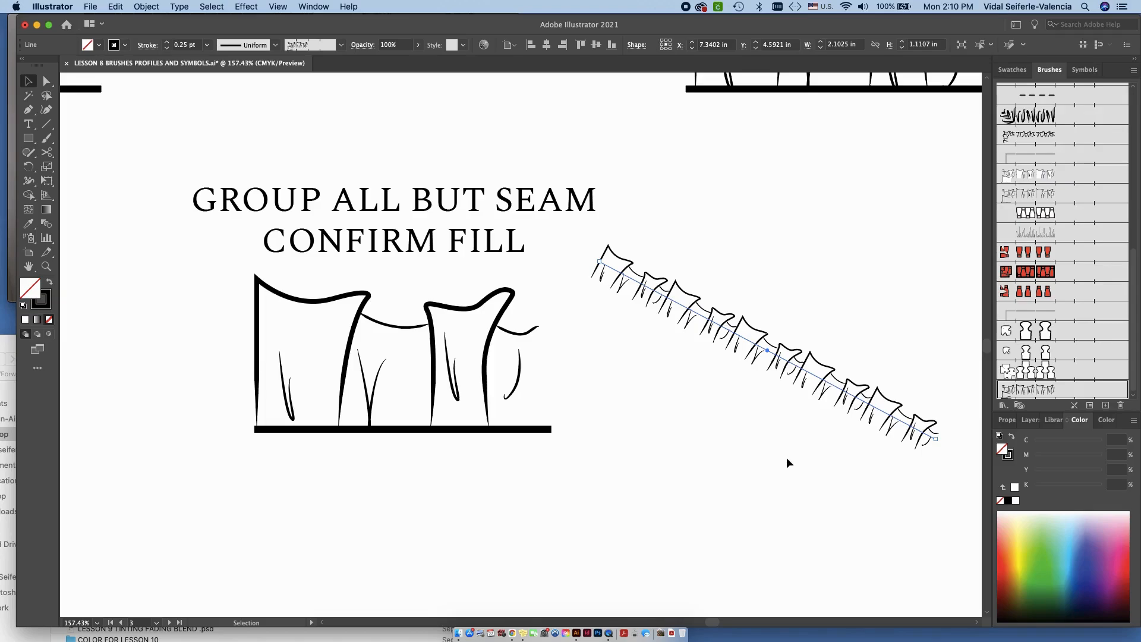
pyautogui.click(786, 461)
pyautogui.click(843, 399)
# Step: Give the ruffle-brushed diagonal line a bright red fill
pyautogui.scroll(-8, 790, 405)
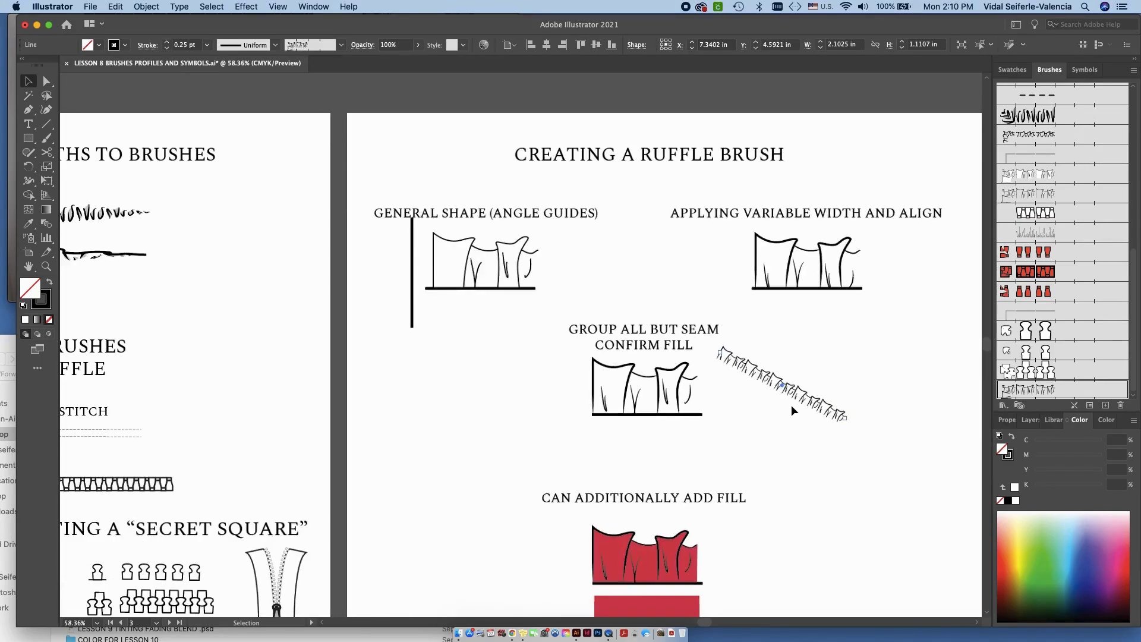
pyautogui.scroll(-1, 790, 404)
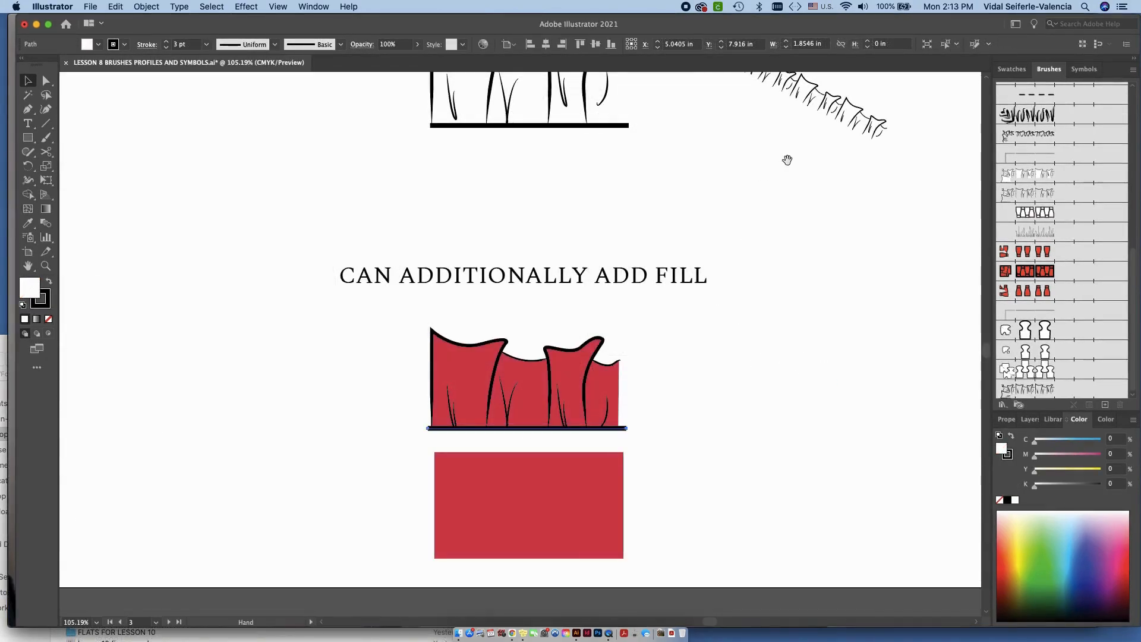
pyautogui.moveTo(787, 160); pyautogui.dragTo(764, 215)
pyautogui.click(805, 173)
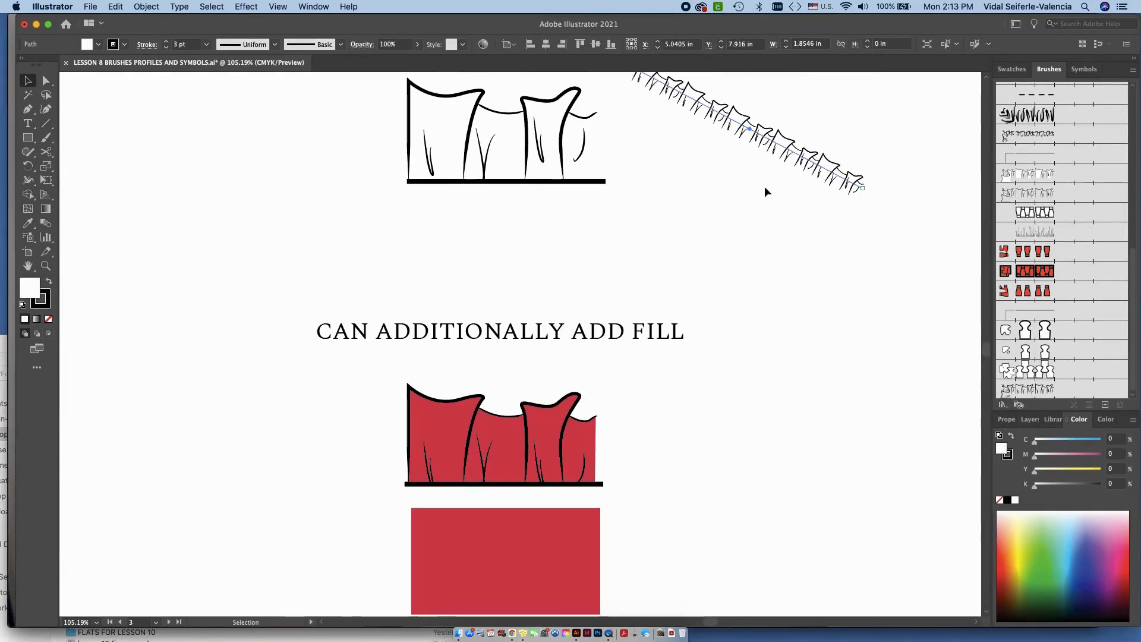
pyautogui.doubleClick(30, 288)
pyautogui.moveTo(305, 255); pyautogui.dragTo(331, 217)
pyautogui.click(468, 209)
pyautogui.moveTo(576, 212); pyautogui.dragTo(495, 285)
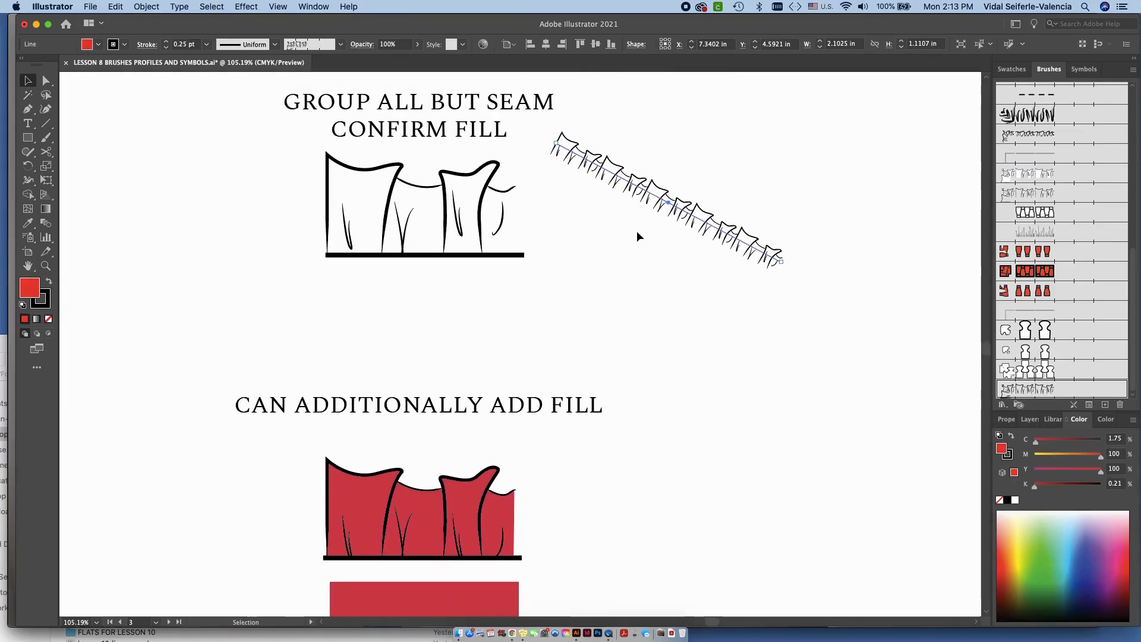
pyautogui.click(625, 262)
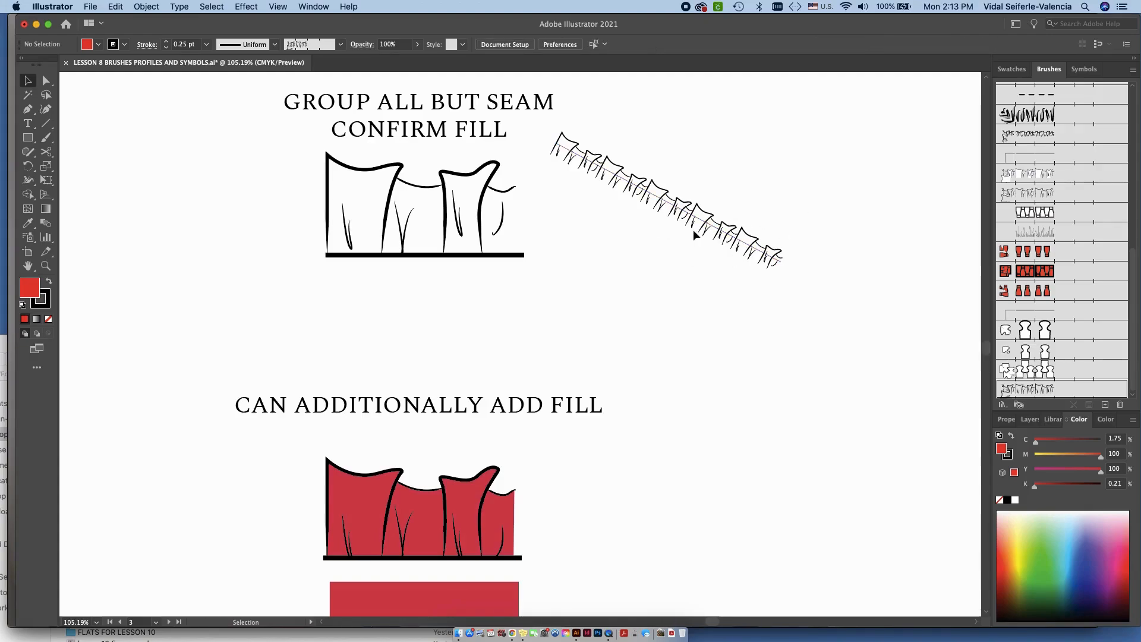
# Step: Examine how the red fill displays along the ruffle-brushed line and compare it with the filled ruffle example
pyautogui.scroll(5, 705, 227)
pyautogui.click(696, 250)
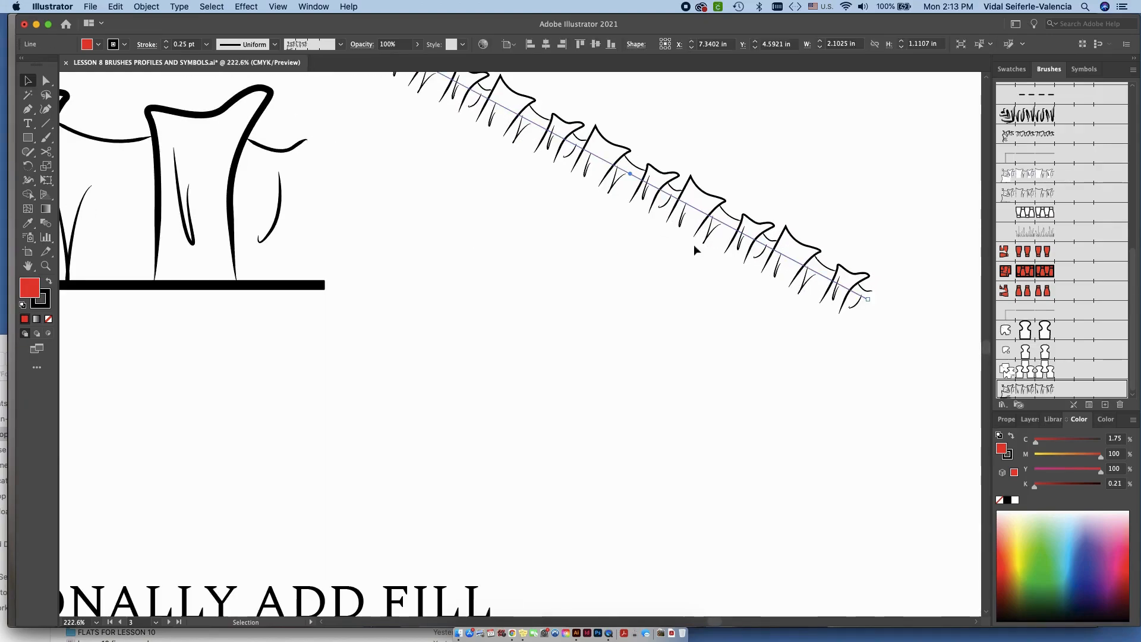
pyautogui.click(705, 316)
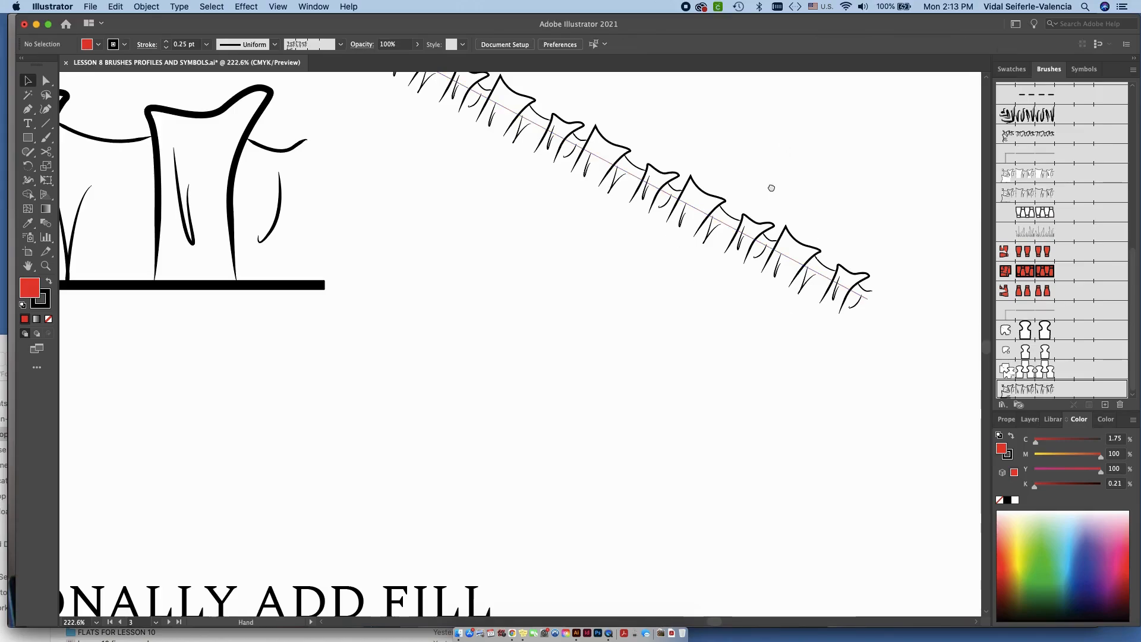
pyautogui.moveTo(772, 189); pyautogui.dragTo(734, 251)
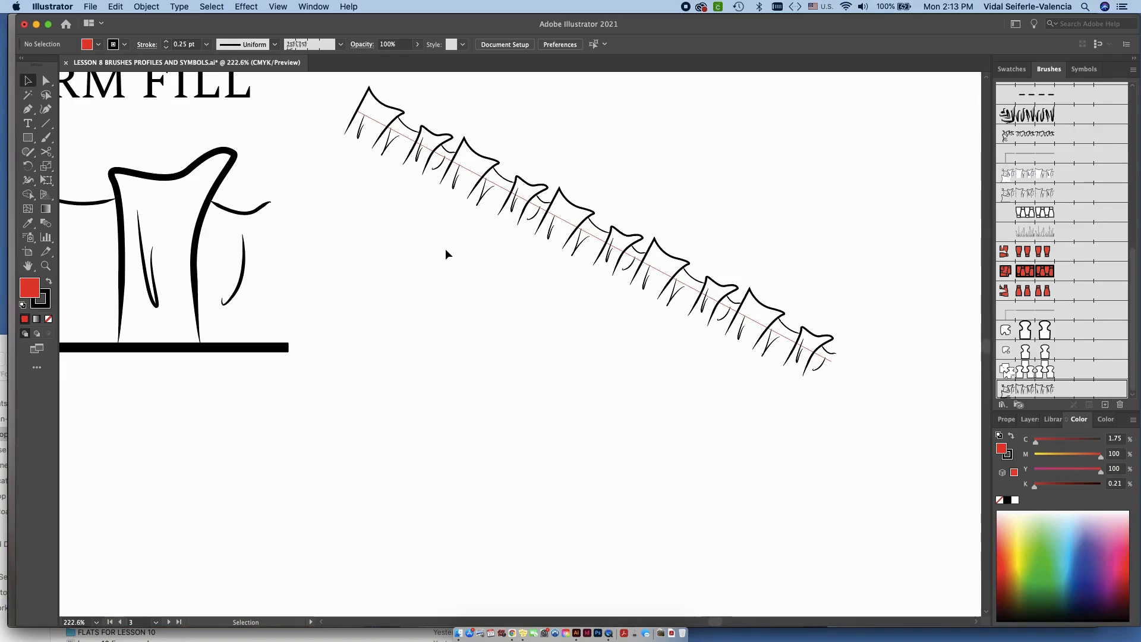
pyautogui.moveTo(530, 307); pyautogui.dragTo(565, 219)
pyautogui.scroll(-5, 565, 218)
pyautogui.moveTo(526, 304); pyautogui.dragTo(674, 249)
pyautogui.scroll(5, 673, 250)
pyautogui.moveTo(627, 293); pyautogui.dragTo(755, 200)
pyautogui.scroll(-2, 717, 215)
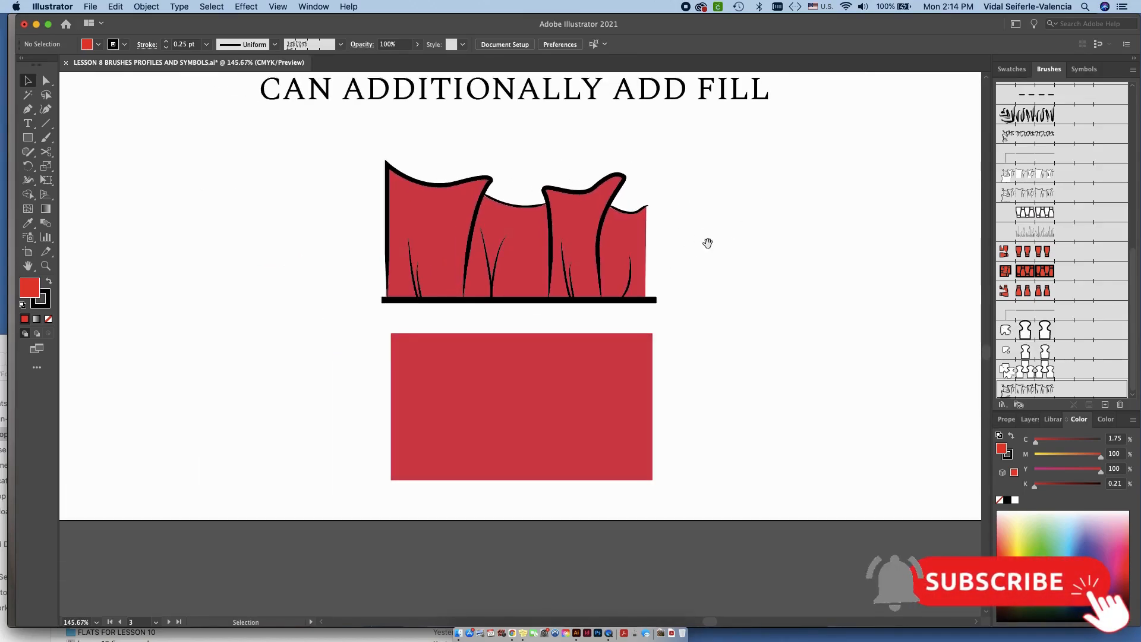
# Step: Separate the filled ruffle example by moving its red fill shape to the right and its seam line to the left
pyautogui.moveTo(716, 237); pyautogui.dragTo(644, 285)
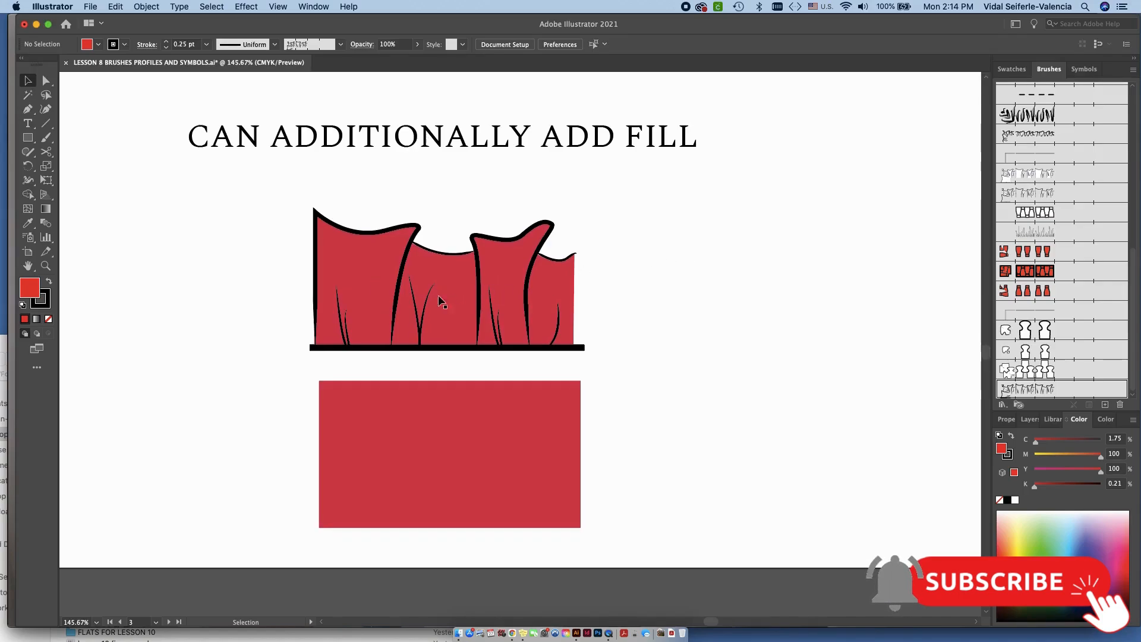
pyautogui.moveTo(383, 261)
pyautogui.mouseDown()
pyautogui.moveTo(783, 234)
pyautogui.moveTo(731, 266)
pyautogui.mouseUp()
pyautogui.moveTo(580, 348); pyautogui.dragTo(215, 342)
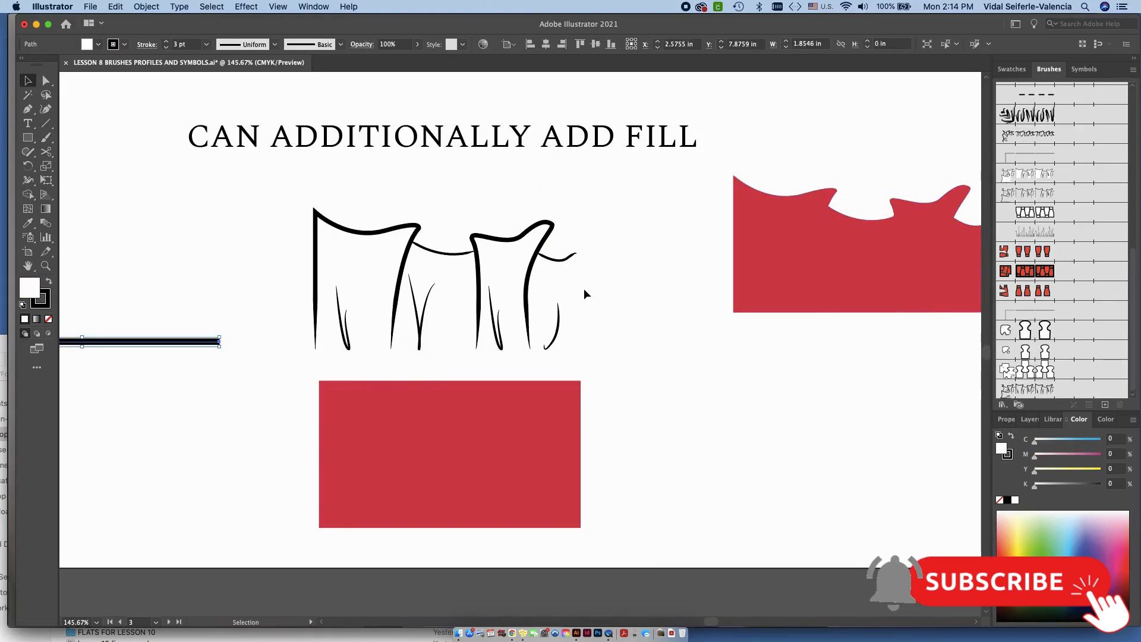
# Step: Duplicate the ruffle's outline strokes and place the copy below the red fill shape
pyautogui.moveTo(580, 277); pyautogui.dragTo(293, 204)
pyautogui.press('a')
pyautogui.hscroll(5, 762, 312)
pyautogui.scroll(-1, 761, 312)
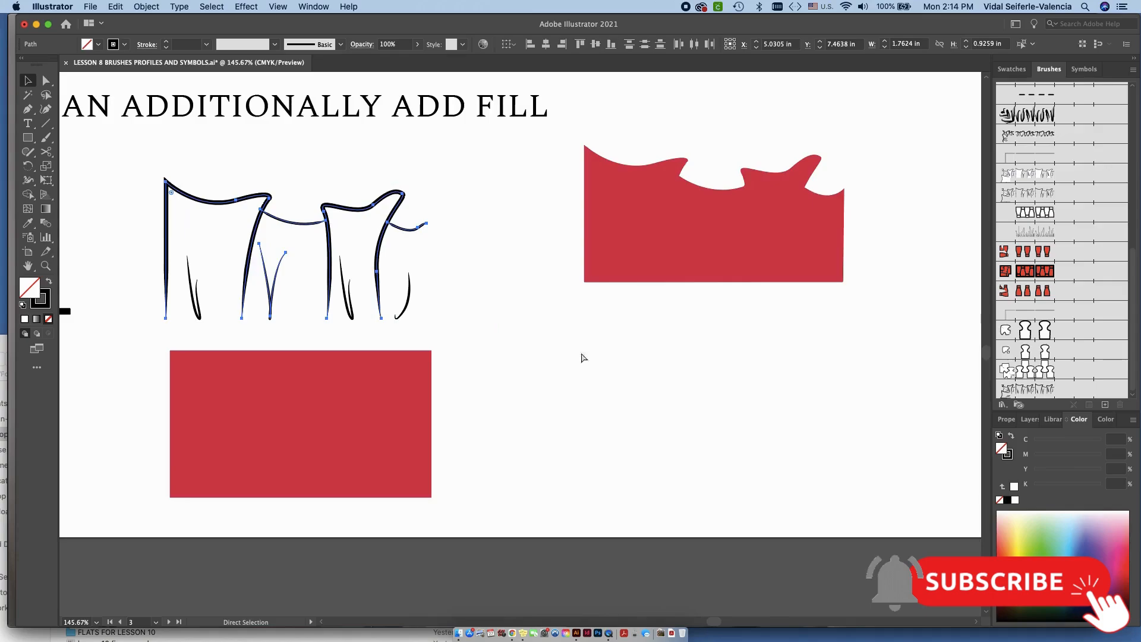
pyautogui.press('super+v')
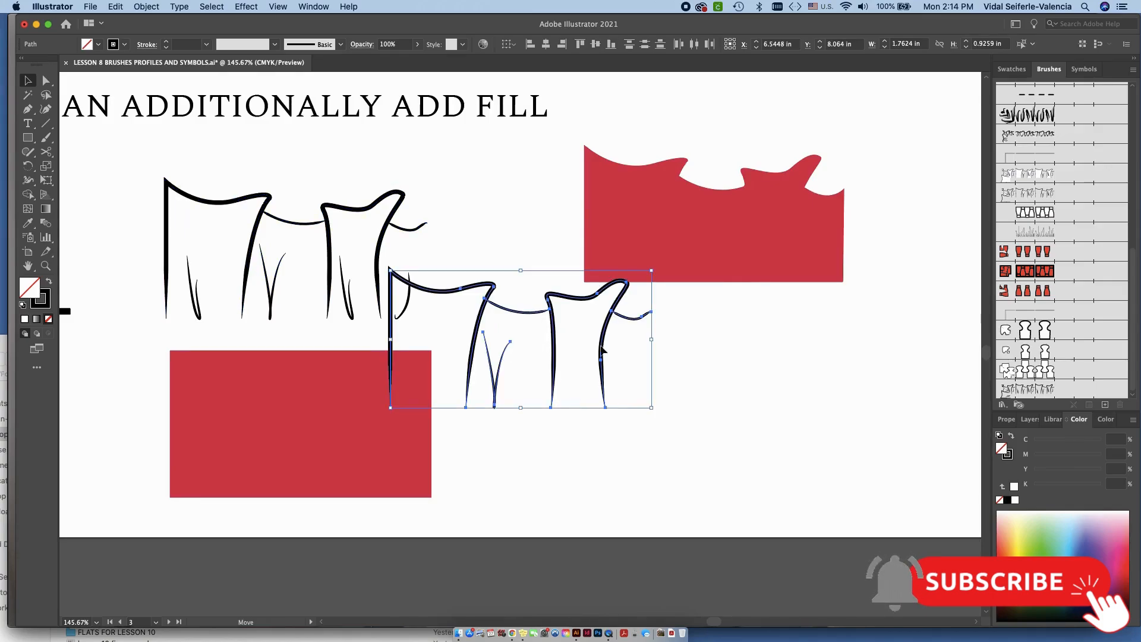
pyautogui.moveTo(601, 350); pyautogui.dragTo(697, 404)
# Step: Delete the V-shaped fold strokes from the copied ruffle outline
pyautogui.click(596, 469)
pyautogui.click(591, 454)
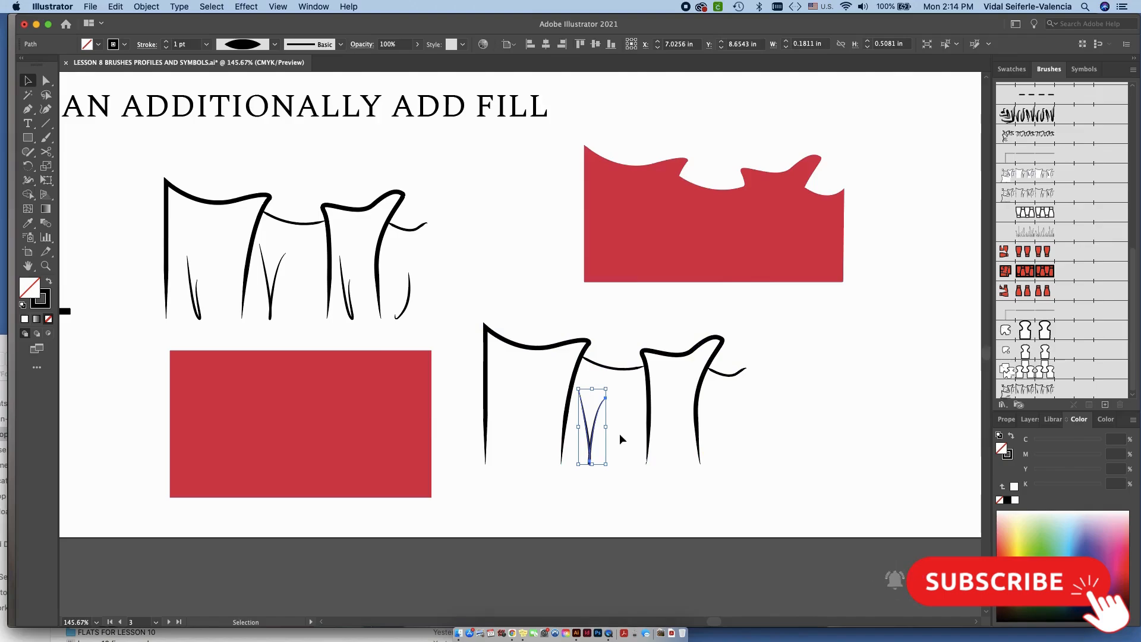
pyautogui.press('Delete')
# Step: Try to cut the first pleat's edge with the Scissors tool where the connecting curve meets it
pyautogui.scroll(5, 668, 365)
pyautogui.press('c')
pyautogui.scroll(5, 380, 297)
pyautogui.click(639, 415)
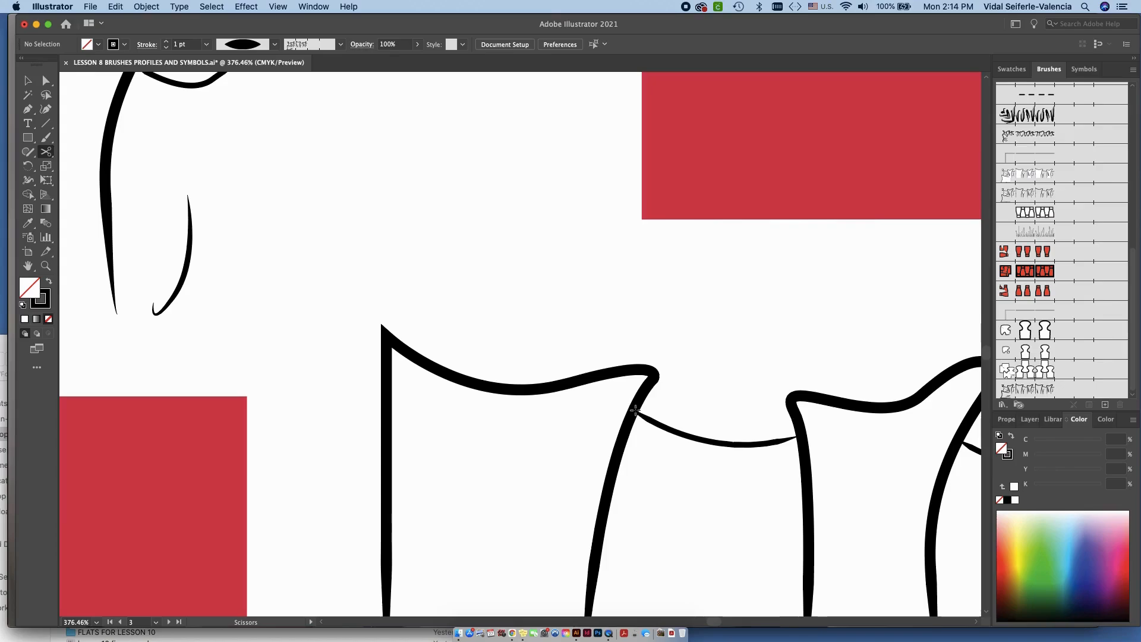
pyautogui.click(689, 340)
pyautogui.scroll(-3, 680, 268)
pyautogui.hscroll(5, 679, 267)
pyautogui.press('v')
pyautogui.moveTo(377, 255); pyautogui.dragTo(870, 417)
pyautogui.press('c')
pyautogui.click(465, 335)
pyautogui.click(444, 323)
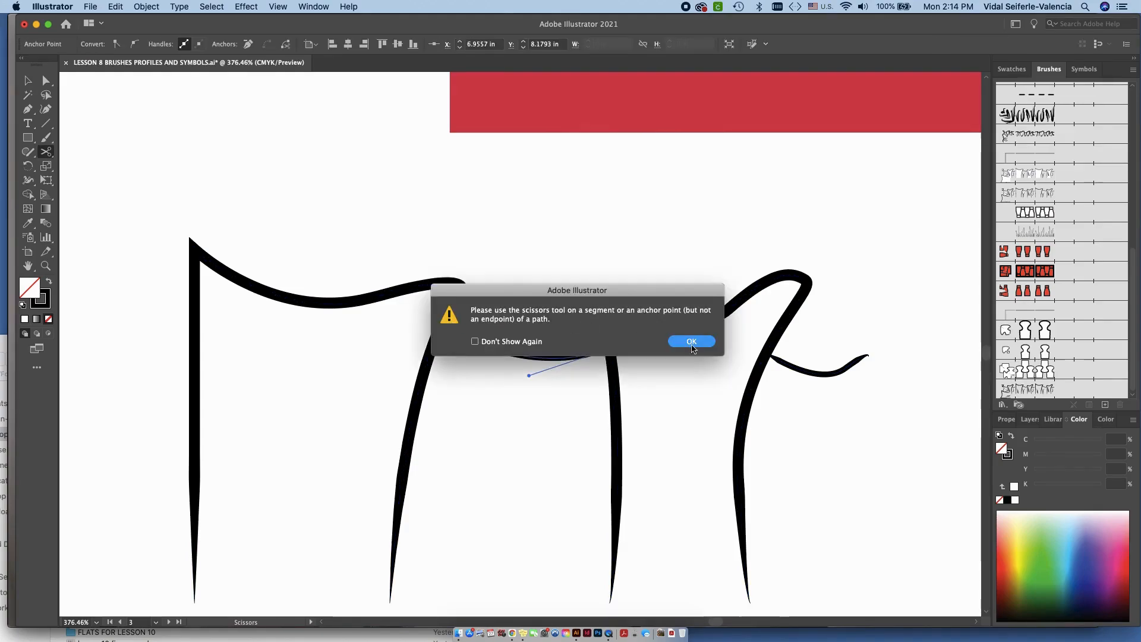
pyautogui.click(691, 345)
pyautogui.press('v')
pyautogui.click(455, 307)
pyautogui.press('c')
pyautogui.press('super+shift+a')
# Step: Cut the second pleat's outline on both sides where the thin connecting curves meet it
pyautogui.press('v')
pyautogui.click(613, 355)
pyautogui.press('c')
pyautogui.click(608, 344)
pyautogui.press('v')
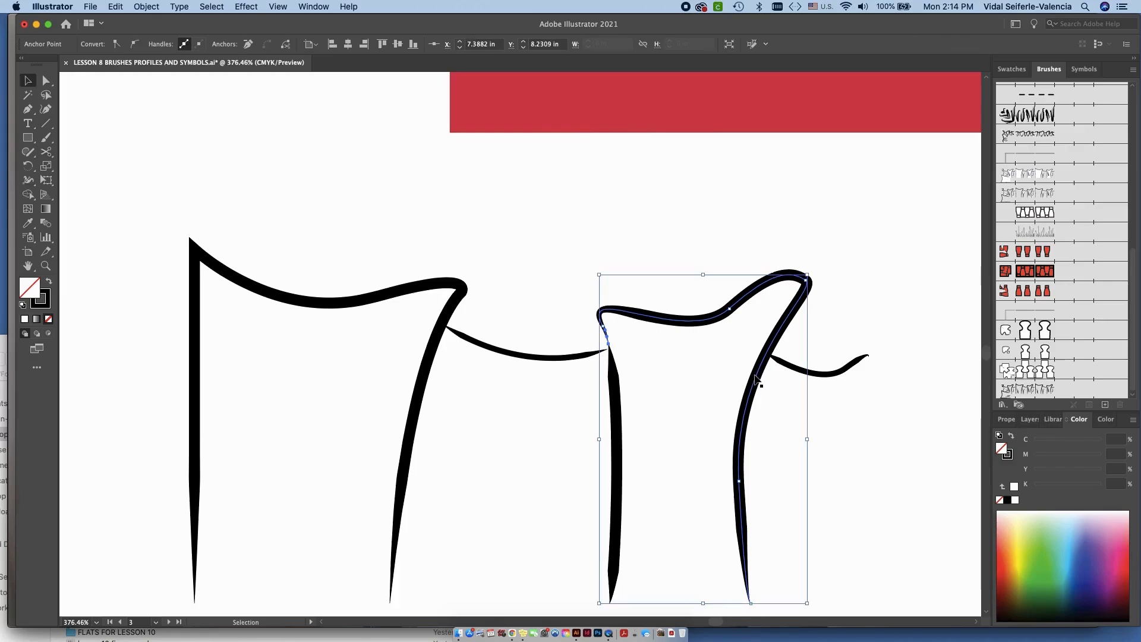
pyautogui.click(754, 375)
pyautogui.press('c')
pyautogui.click(766, 353)
pyautogui.press('v')
# Step: Delete the two lower side segments of the second pleat
pyautogui.moveTo(795, 442); pyautogui.dragTo(566, 448)
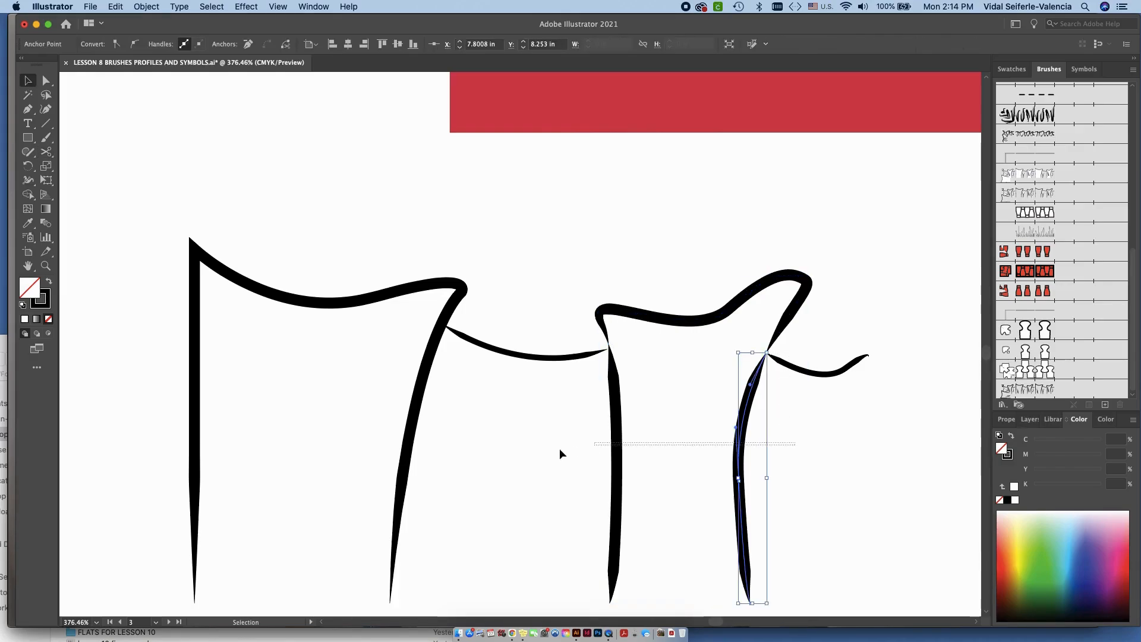
pyautogui.keyDown('shift'); pyautogui.click(614, 442); pyautogui.keyUp('shift')
pyautogui.press('Delete')
# Step: Cut the first pleat's right edge where the connecting curve meets it and delete the segment below the cut
pyautogui.click(422, 412)
pyautogui.press('c')
pyautogui.click(440, 322)
pyautogui.press('v')
pyautogui.click(425, 409)
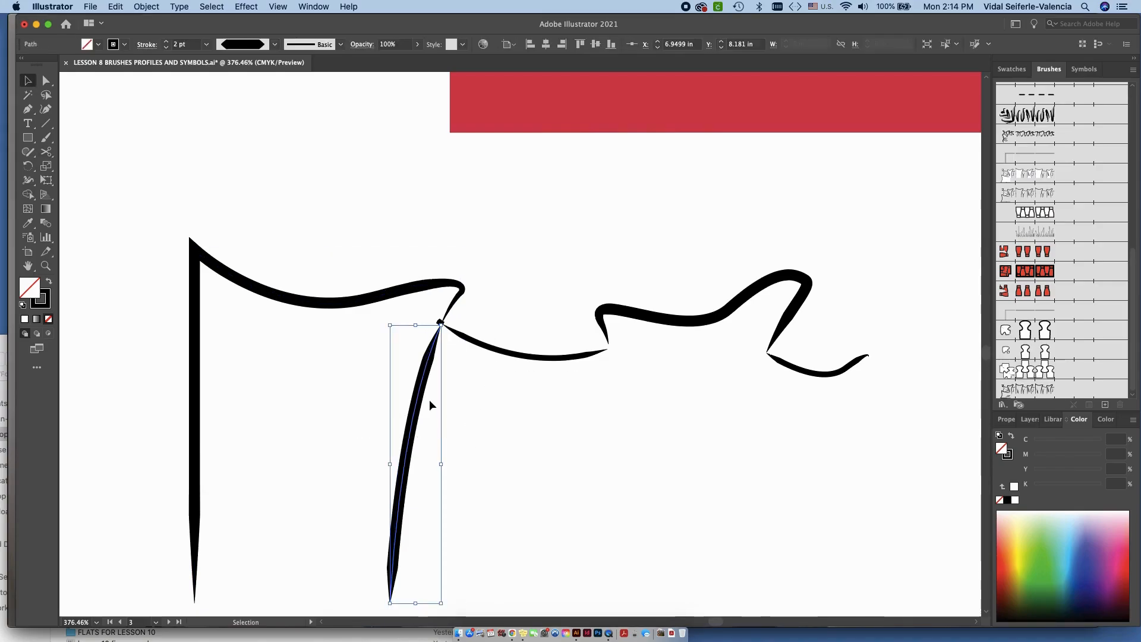
pyautogui.press('Delete')
# Step: Delete the stray leftover pieces at the first pleat's cut point
pyautogui.moveTo(426, 323); pyautogui.dragTo(417, 321)
pyautogui.press('Delete')
pyautogui.click(439, 324)
pyautogui.press('Delete')
# Step: Join the remaining ruffle edge pieces into one path and extend its right end straight down level with the left side's foot
pyautogui.moveTo(297, 230)
pyautogui.mouseDown()
pyautogui.moveTo(866, 433)
pyautogui.moveTo(865, 446)
pyautogui.mouseUp()
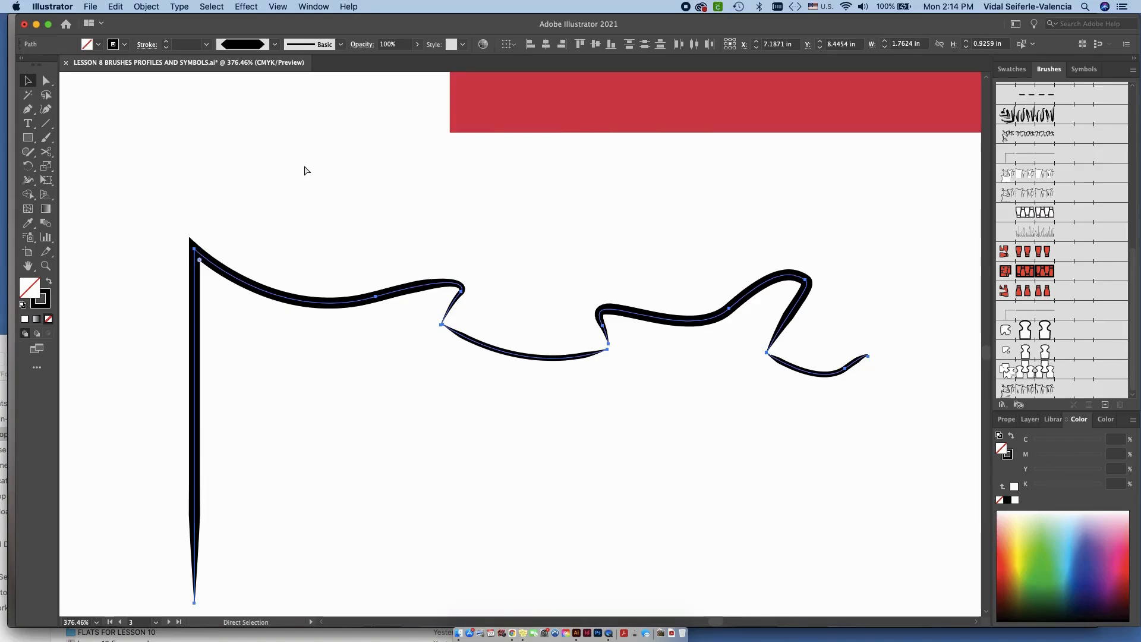
pyautogui.press('super+j')
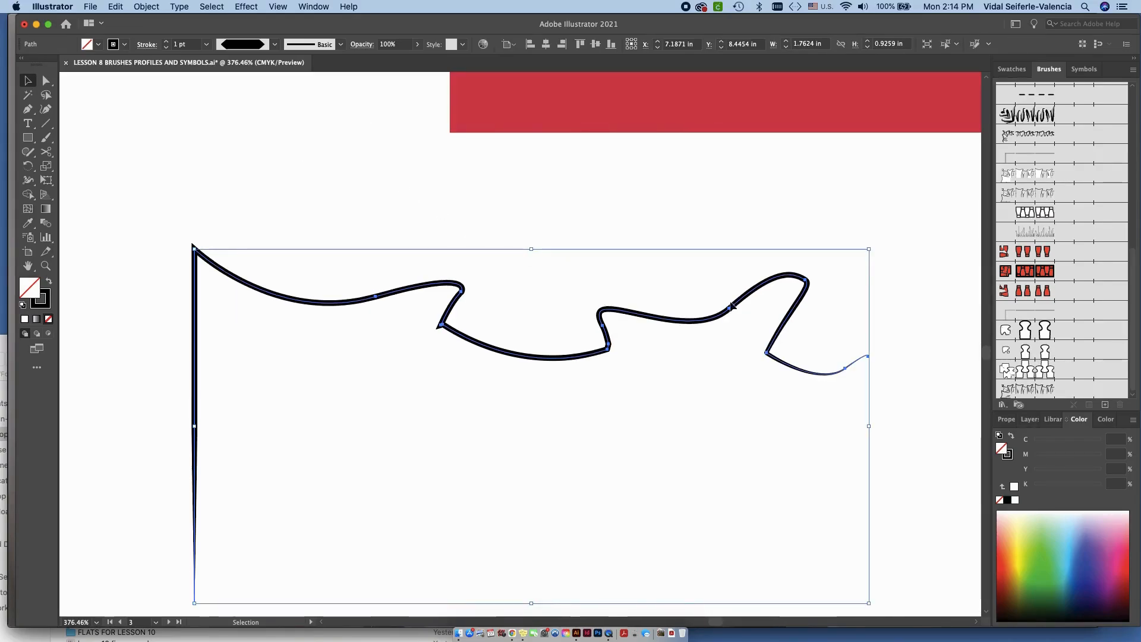
pyautogui.press('p')
pyautogui.click(868, 355)
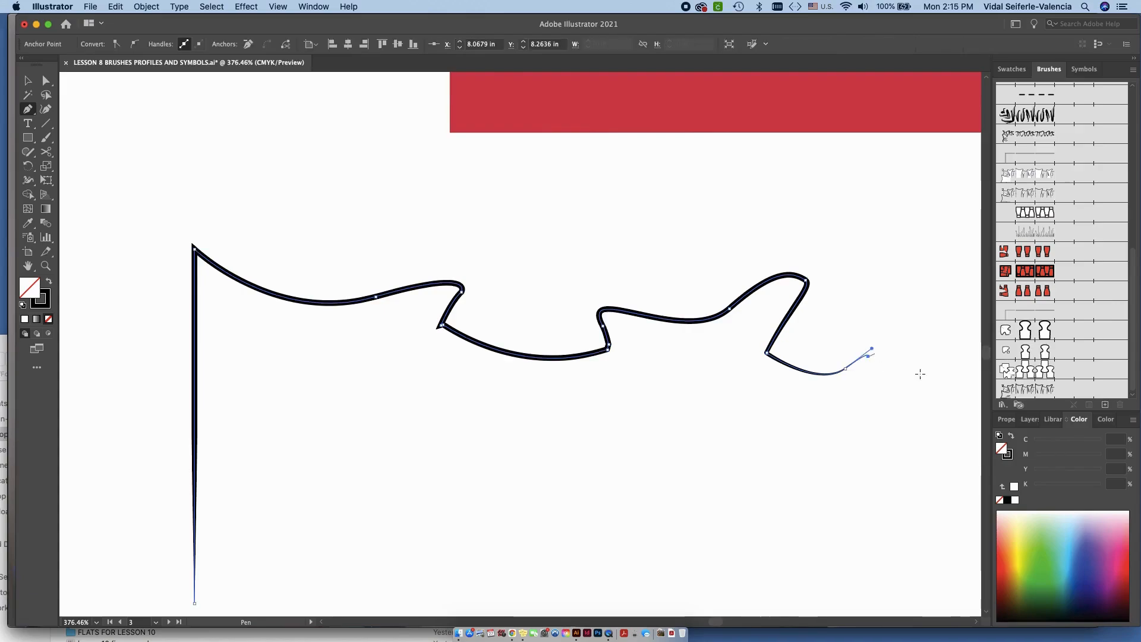
pyautogui.scroll(-3, 920, 374)
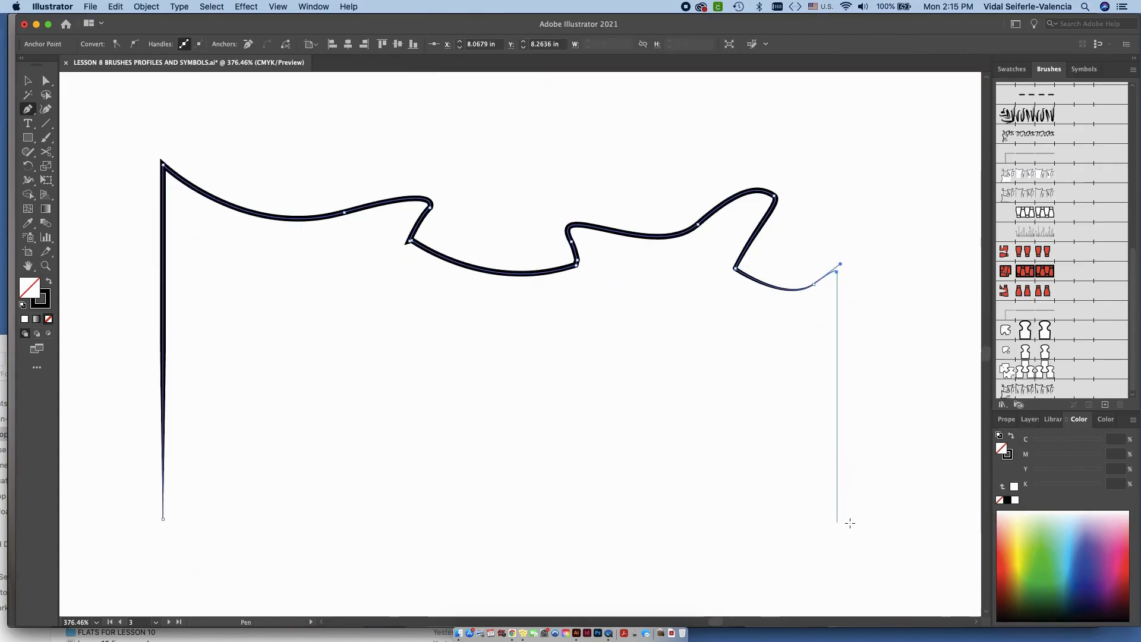
pyautogui.click(837, 521)
pyautogui.press('v')
pyautogui.click(600, 287)
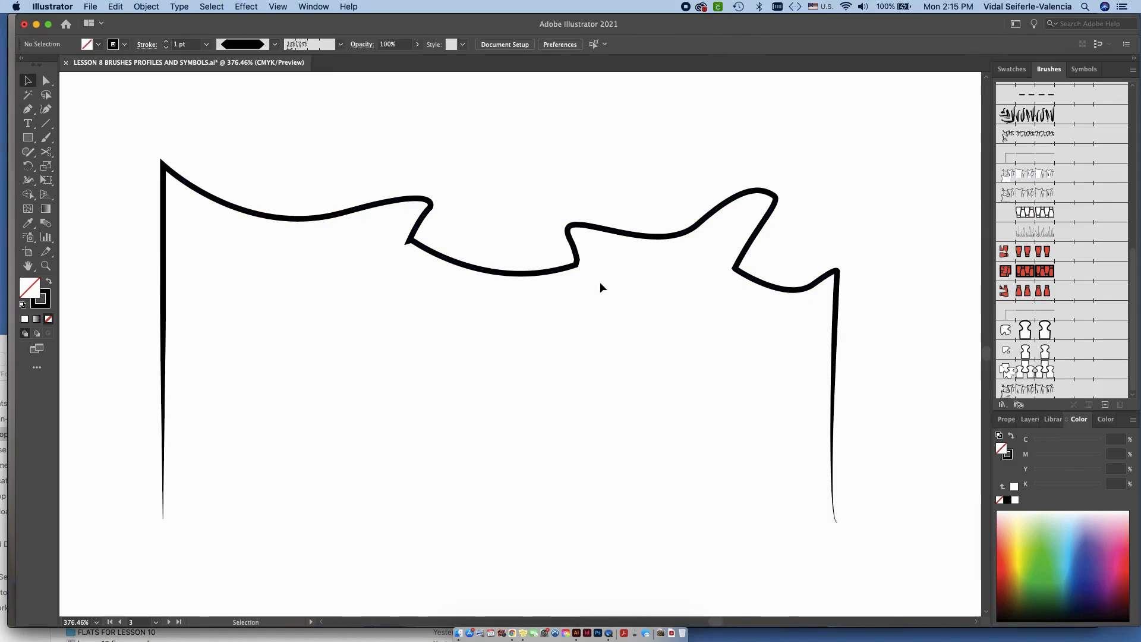
# Step: Fill the joined ruffle outline with dark red #ad0909
pyautogui.click(484, 270)
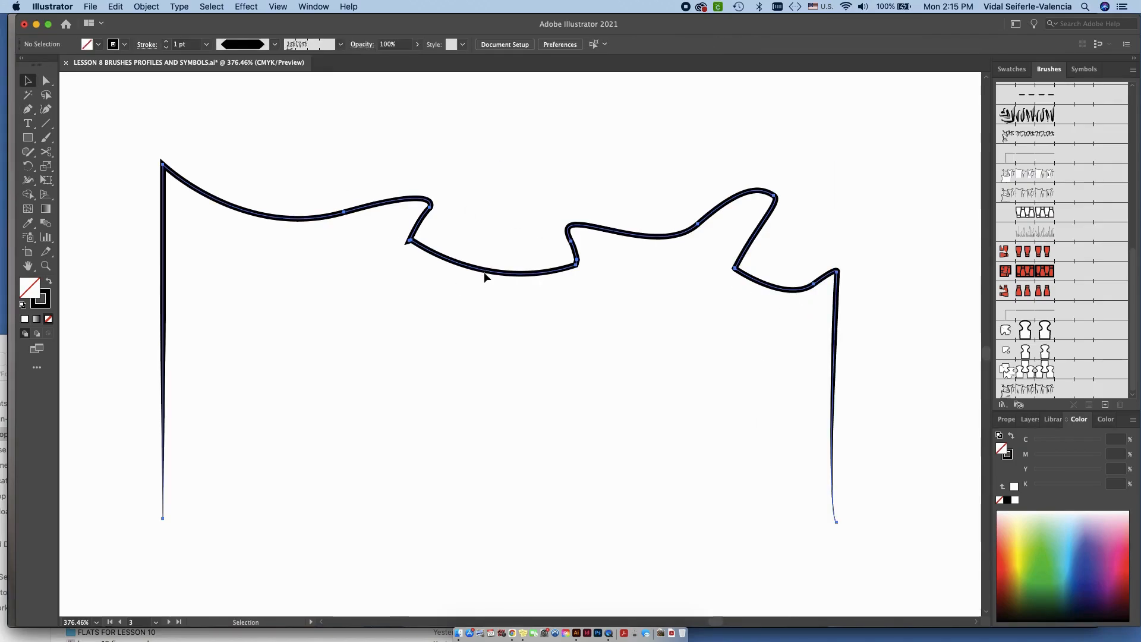
pyautogui.doubleClick(29, 287)
pyautogui.click(315, 272)
pyautogui.click(332, 252)
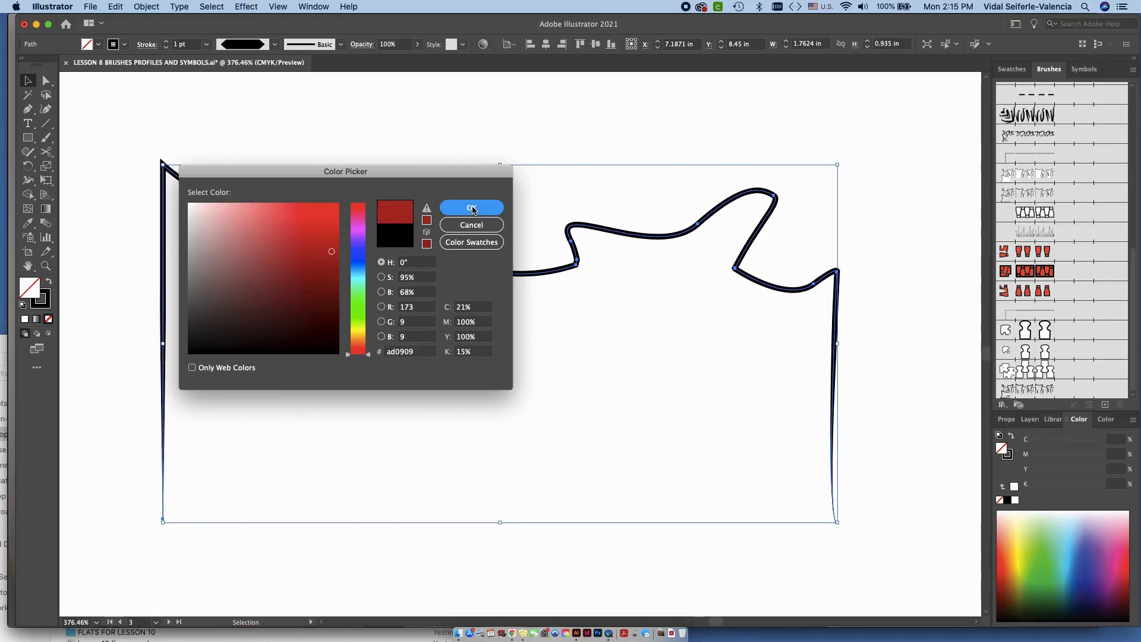
pyautogui.click(468, 206)
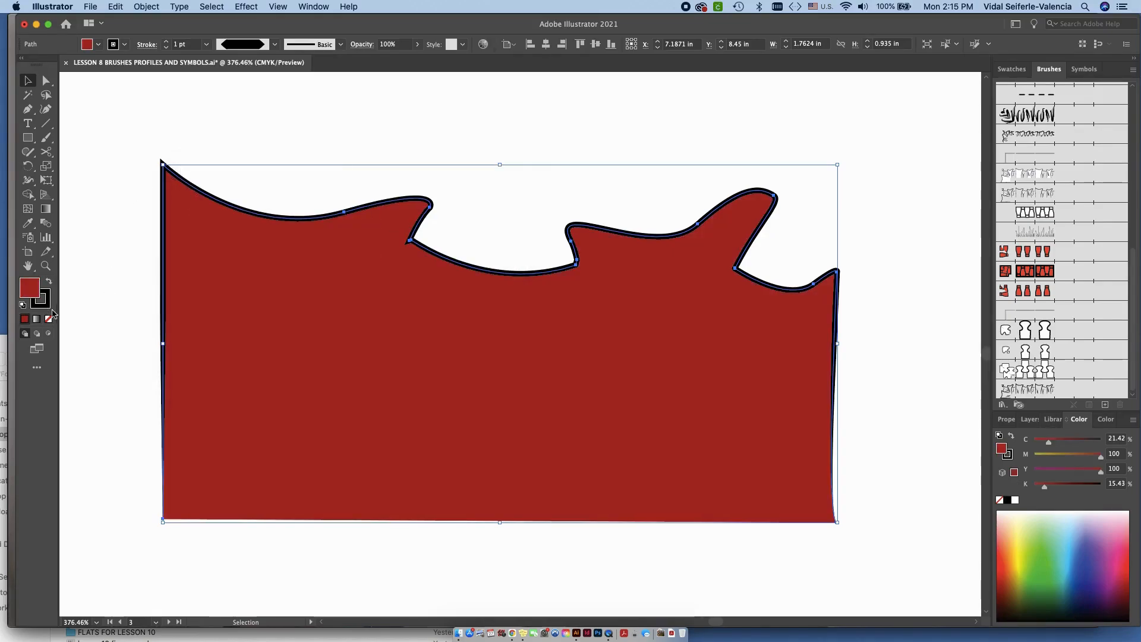
# Step: Remove the stroke from the red ruffle shape
pyautogui.click(45, 306)
pyautogui.click(48, 319)
pyautogui.press('/')
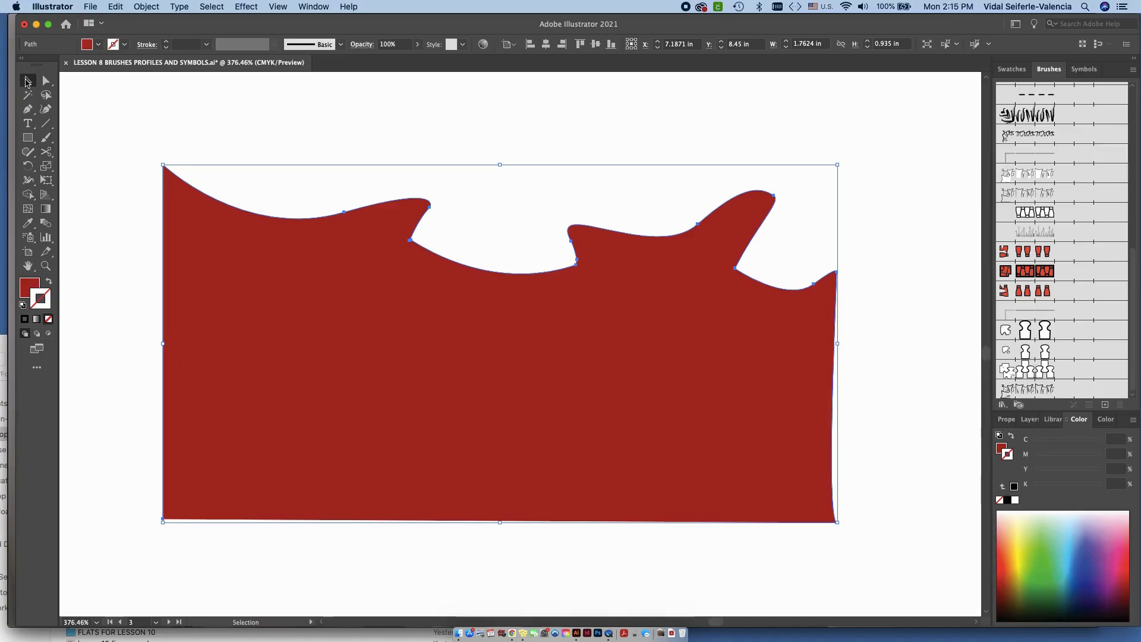
# Step: Move the red fill shape onto the original ruffle line art and send it to the back
pyautogui.click(493, 152)
pyautogui.moveTo(458, 257); pyautogui.dragTo(588, 322)
pyautogui.moveTo(705, 340); pyautogui.dragTo(446, 219)
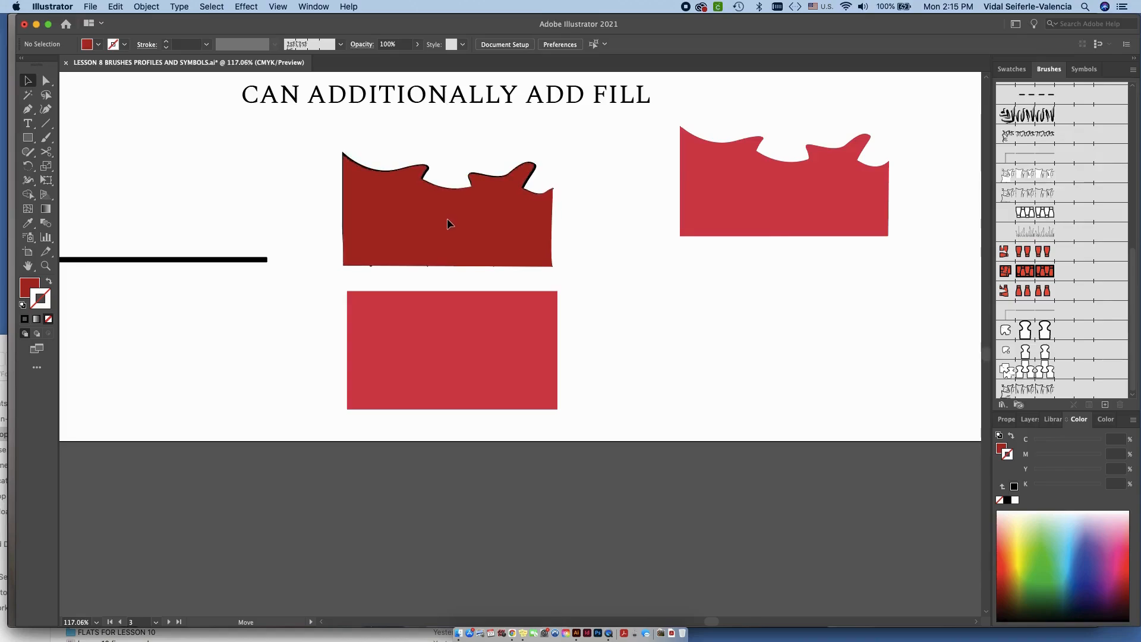
pyautogui.rightClick(446, 219)
pyautogui.moveTo(476, 423)
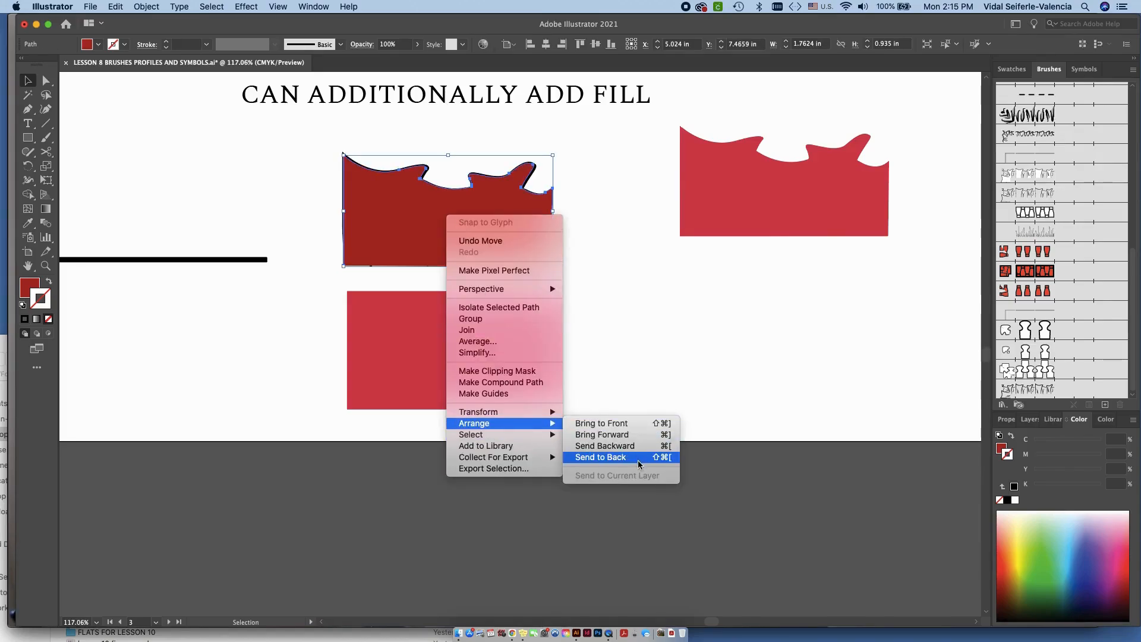
pyautogui.click(638, 463)
# Step: Select the ruffle line art together with its red fill and save it as a new pattern brush
pyautogui.scroll(6, 409, 209)
pyautogui.moveTo(497, 250)
pyautogui.mouseDown()
pyautogui.moveTo(509, 301)
pyautogui.moveTo(500, 271)
pyautogui.mouseUp()
pyautogui.moveTo(804, 401)
pyautogui.mouseDown()
pyautogui.moveTo(733, 351)
pyautogui.moveTo(152, 141)
pyautogui.mouseUp()
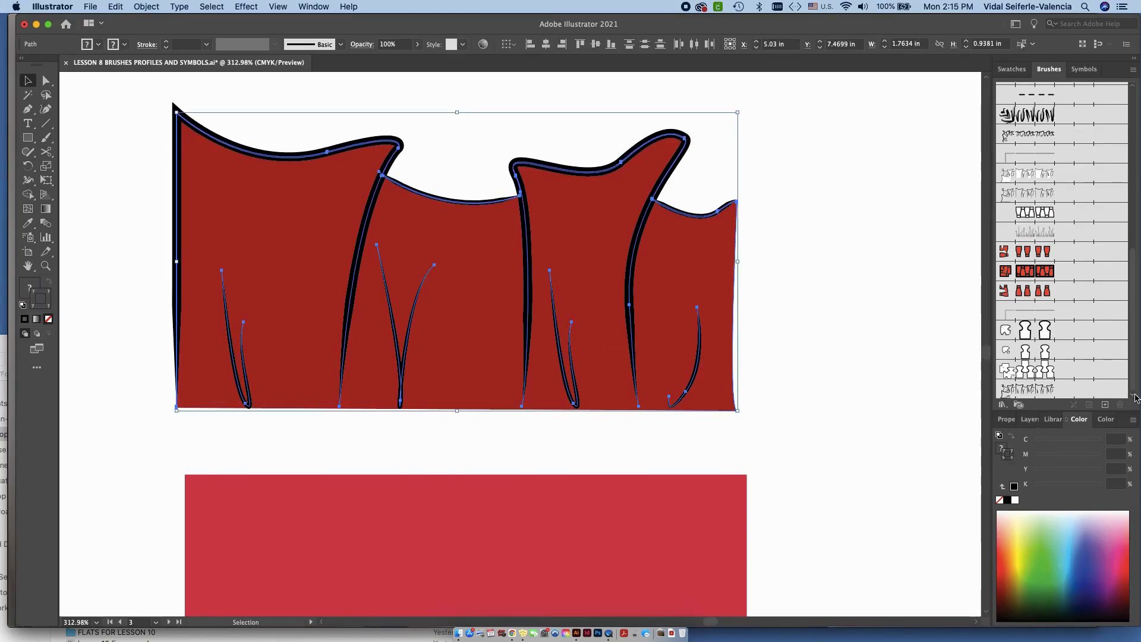
pyautogui.click(1104, 404)
pyautogui.click(305, 334)
pyautogui.click(383, 360)
pyautogui.click(463, 384)
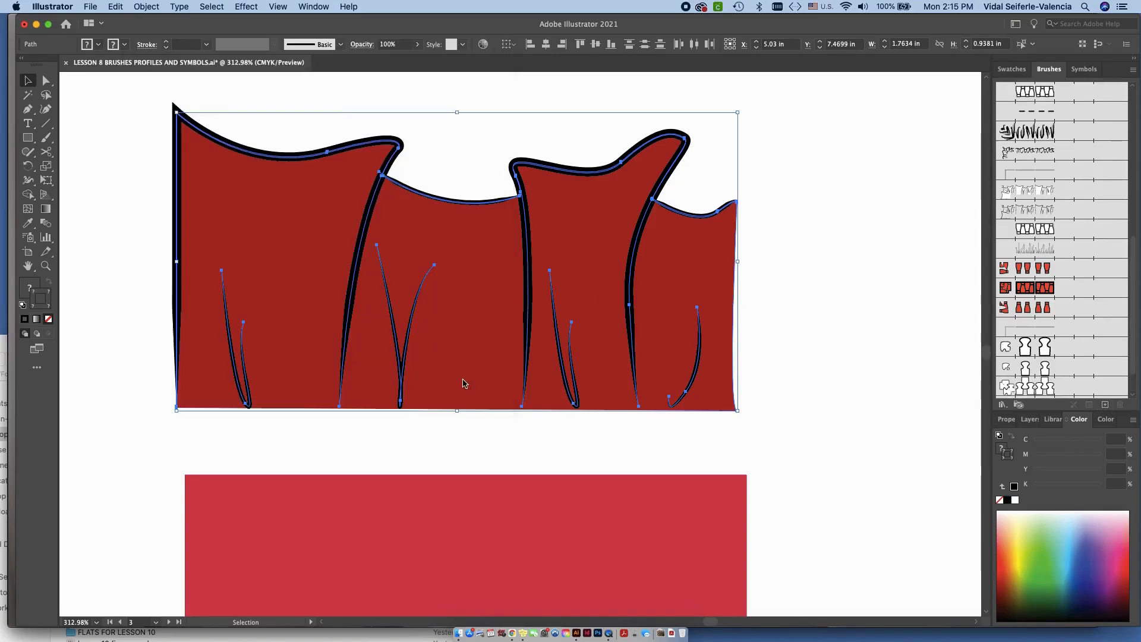
# Step: Draw a straight horizontal line to the right of the artwork and apply the new filled ruffle brush to it
pyautogui.hscroll(5, 415, 297)
pyautogui.click(618, 360)
pyautogui.press('p')
pyautogui.click(488, 415)
pyautogui.keyDown('shift'); pyautogui.click(874, 414); pyautogui.keyUp('shift')
pyautogui.click(1045, 387)
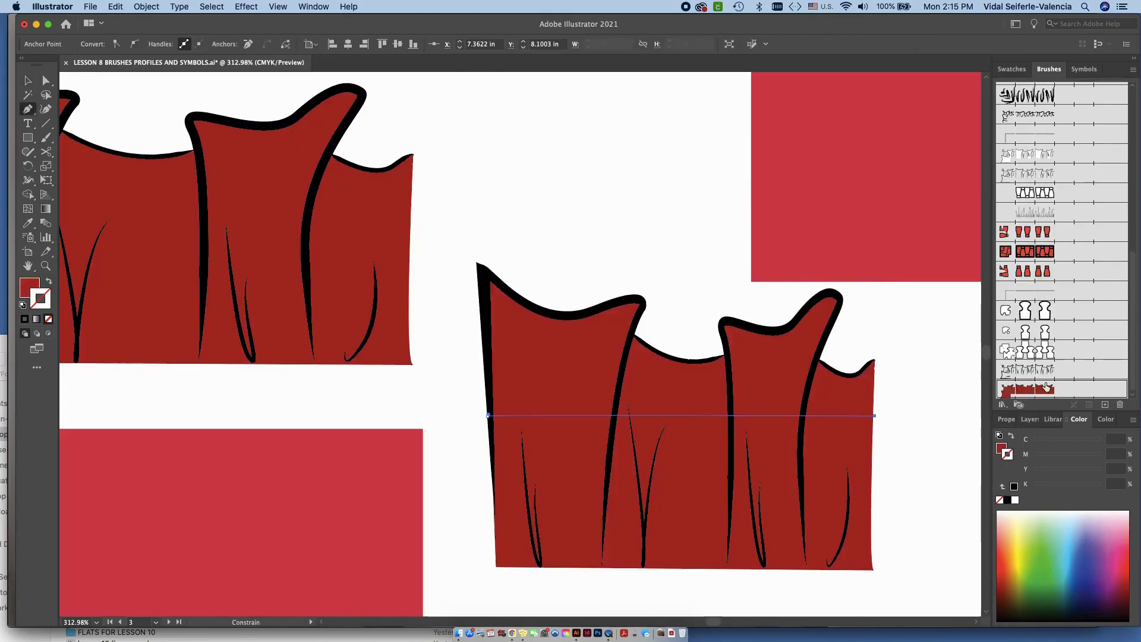
# Step: Lengthen the brushed line by moving its right end point until the line is about 4.1 in long
pyautogui.scroll(-6, 741, 369)
pyautogui.click(793, 349)
pyautogui.press('a')
pyautogui.moveTo(841, 354); pyautogui.dragTo(595, 365)
pyautogui.press('super+z')
pyautogui.moveTo(536, 395); pyautogui.dragTo(815, 394)
pyautogui.click(724, 289)
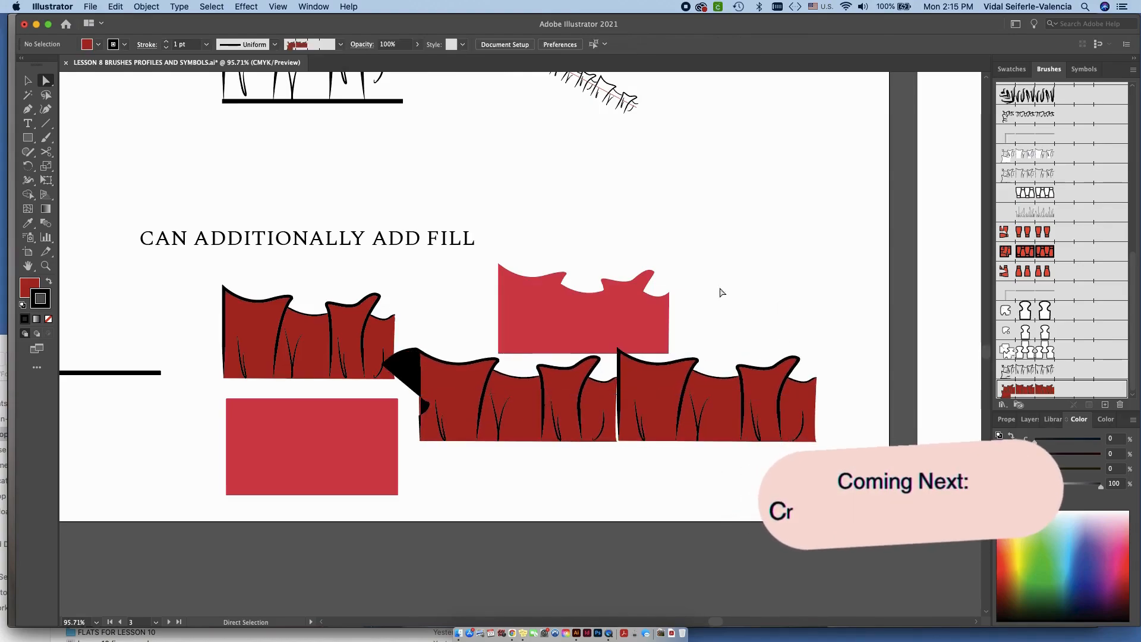
# Step: Straighten the distorted start of the brushed line by adjusting the stray point at its left end
pyautogui.click(465, 395)
pyautogui.scroll(5, 421, 404)
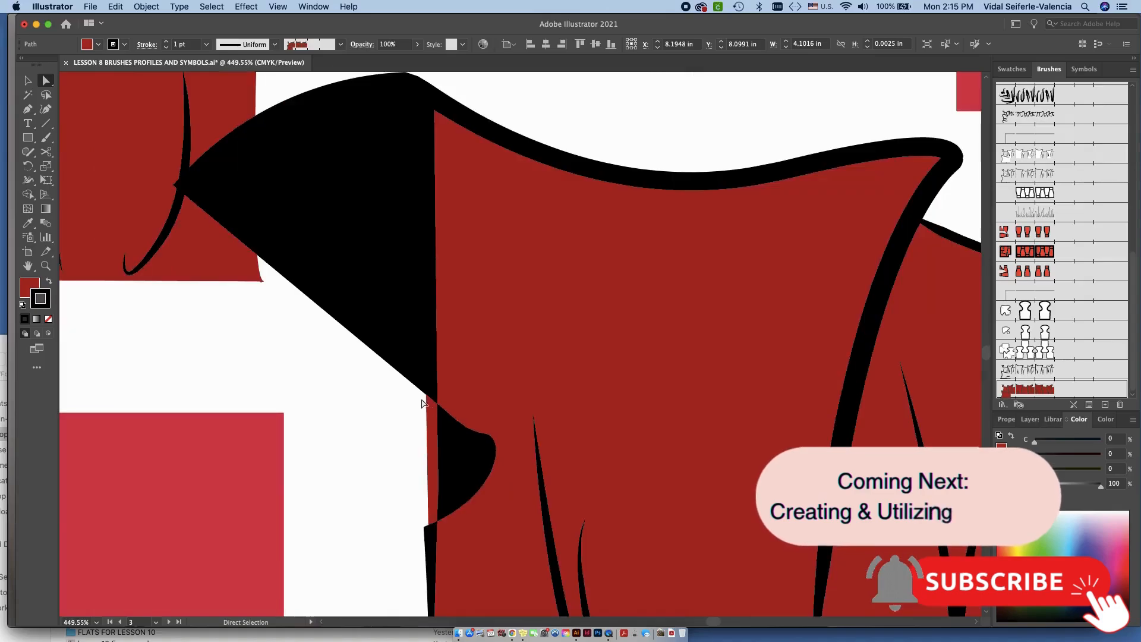
pyautogui.scroll(3, 422, 404)
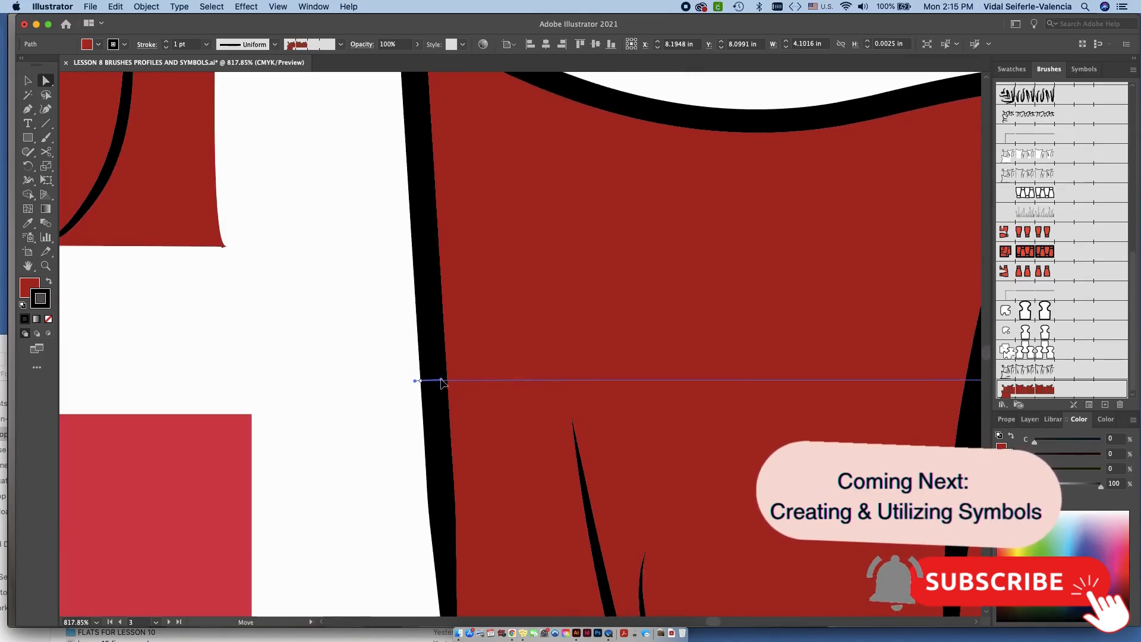
pyautogui.click(385, 401)
# Step: Straighten the curved right edge of the red fill shape behind the original ruffle artwork into a vertical side
pyautogui.scroll(-5, 385, 401)
pyautogui.moveTo(598, 346); pyautogui.dragTo(398, 342)
pyautogui.scroll(-4, 649, 360)
pyautogui.scroll(6, 600, 354)
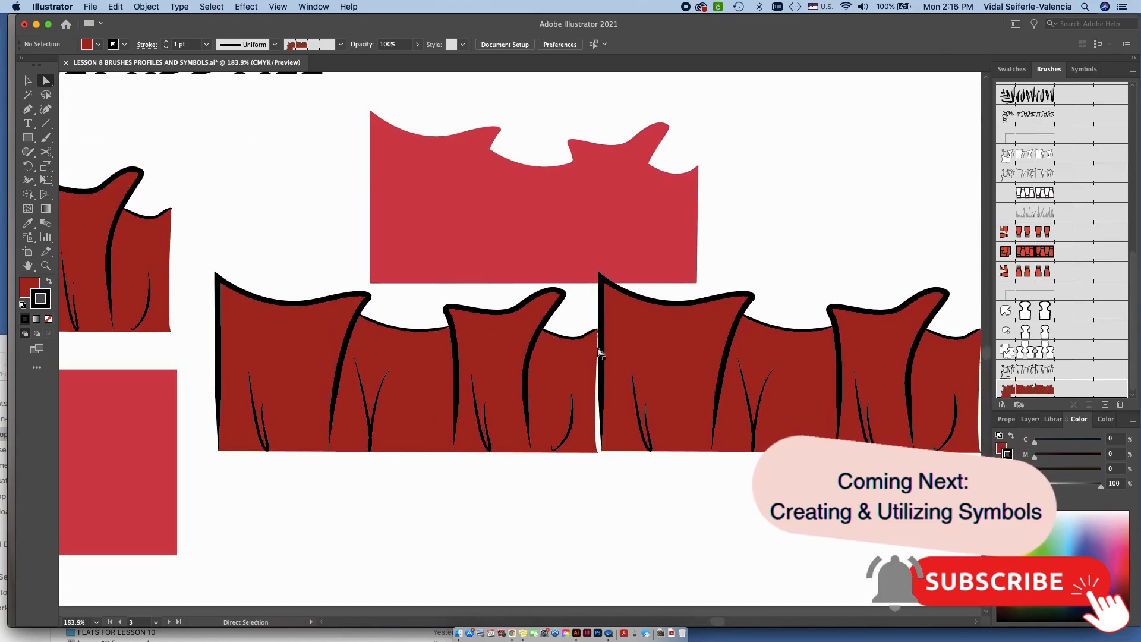
pyautogui.hscroll(-5, 601, 389)
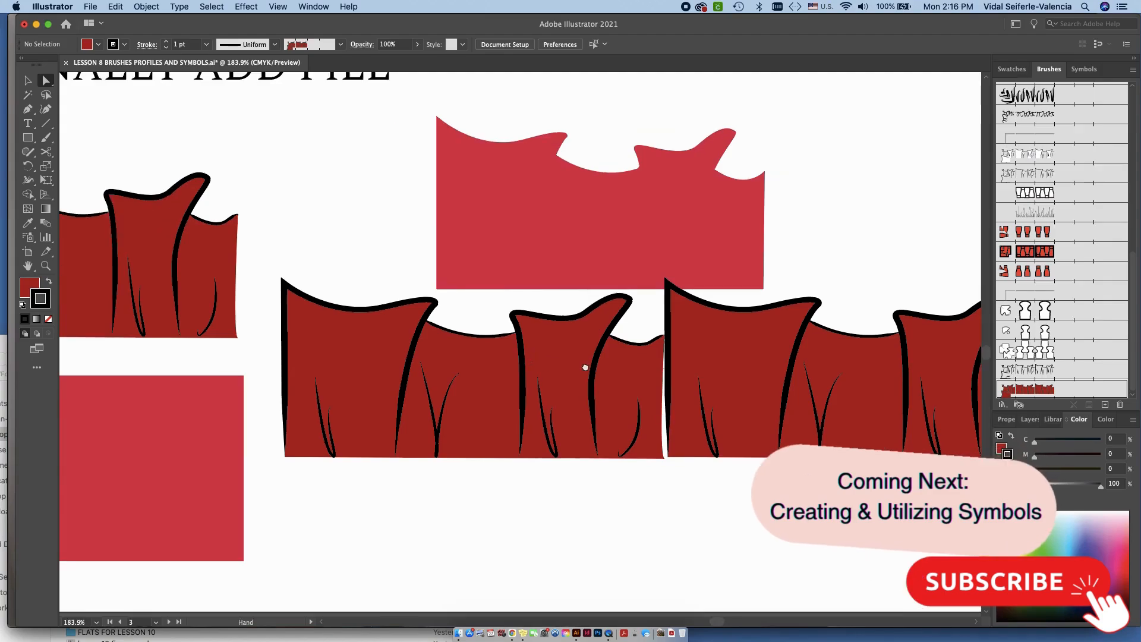
pyautogui.scroll(3, 412, 334)
pyautogui.click(397, 303)
pyautogui.click(386, 425)
pyautogui.click(363, 312)
pyautogui.click(387, 401)
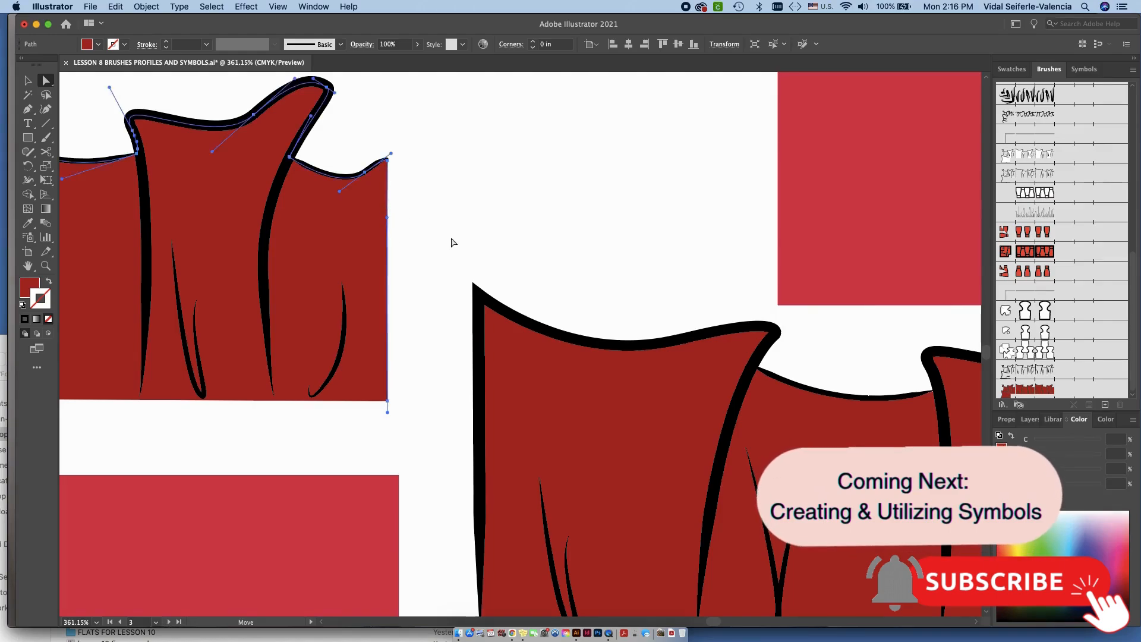
pyautogui.click(451, 242)
pyautogui.scroll(-3, 451, 242)
pyautogui.moveTo(557, 278); pyautogui.dragTo(347, 221)
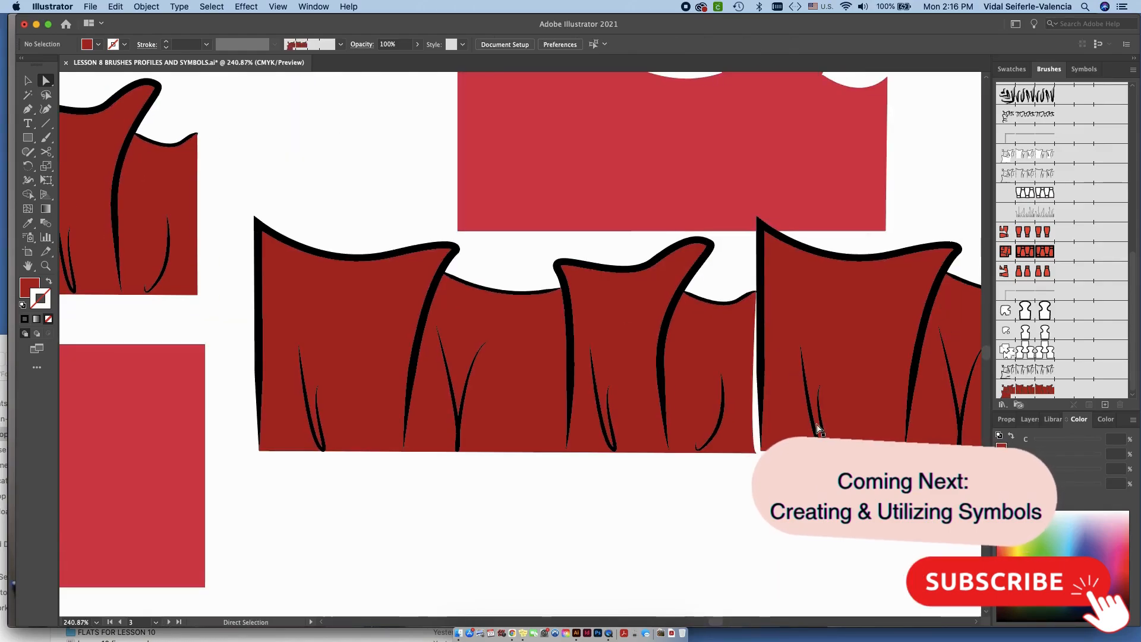